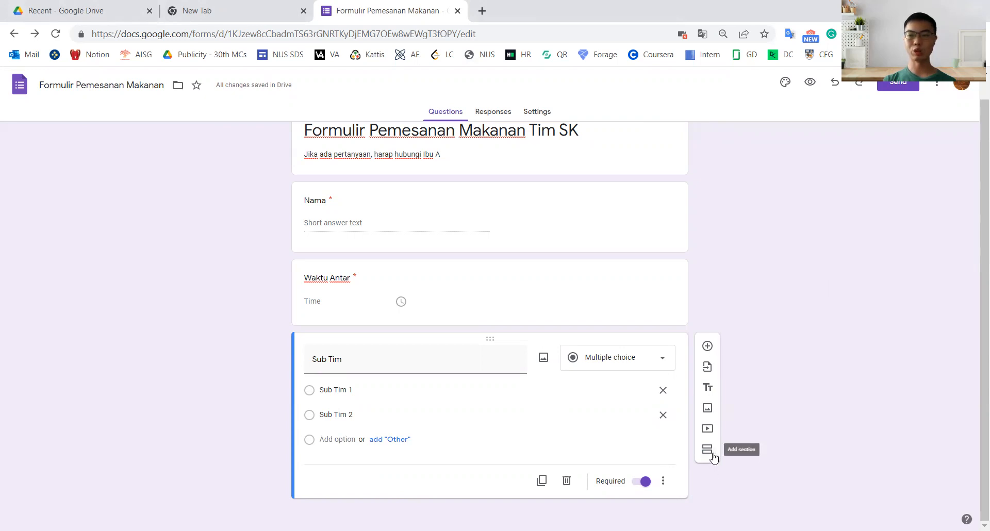
Add a new section after the Sub Tim question and title it "Menu Untuk SubTim 1".
{"action": "left_click", "coordinate": [707, 449]}
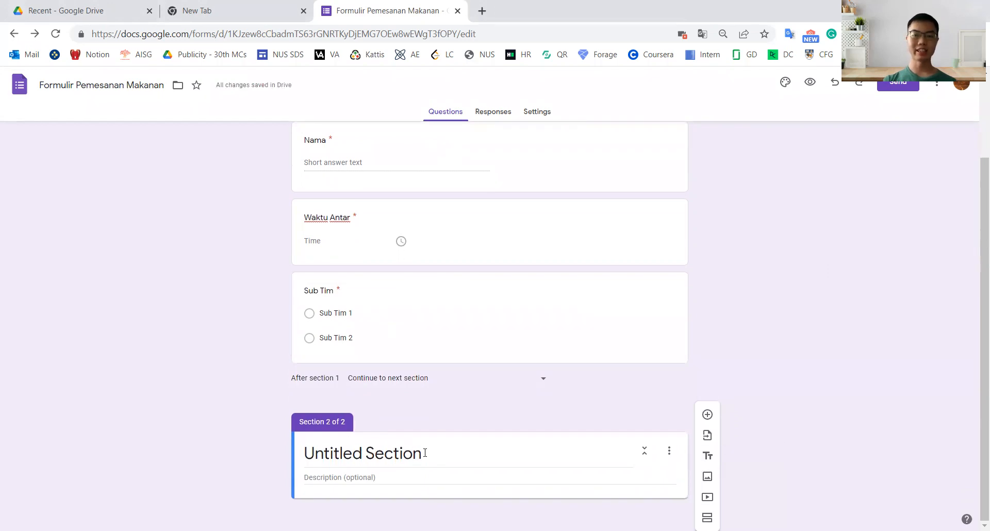
{"action": "triple_click", "coordinate": [425, 453]}
{"action": "type", "text": "Menu Untuk SubTim 1"}
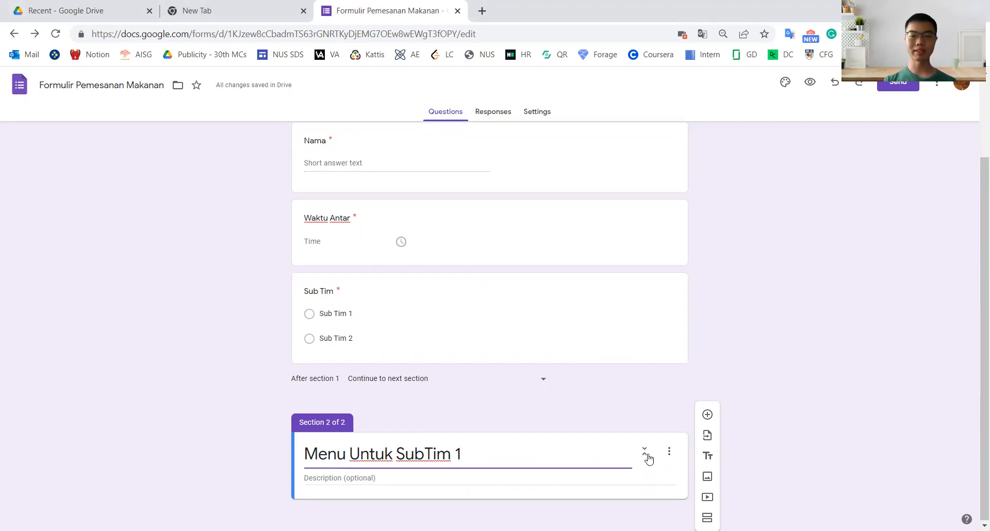
Insert the satay photo into the SubTim 1 section by uploading it from the computer.
{"action": "left_click", "coordinate": [708, 477]}
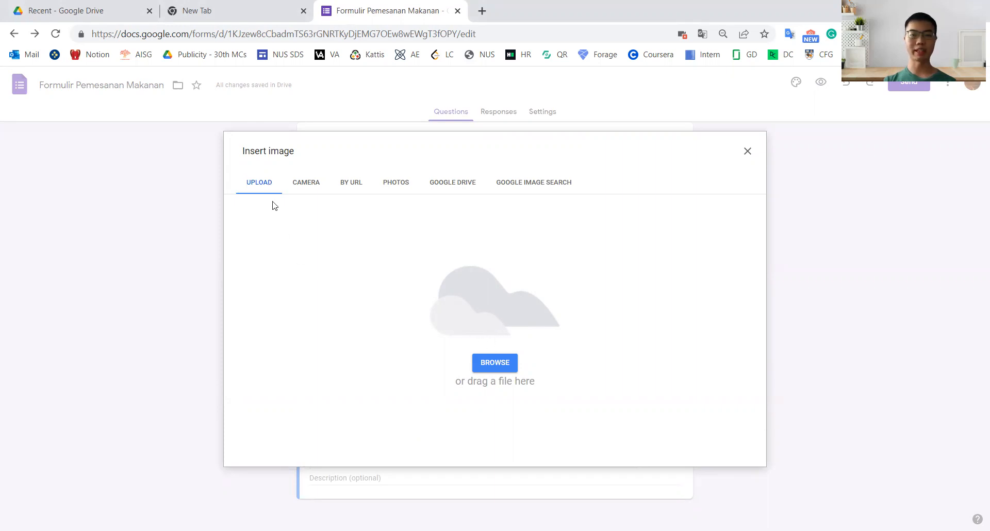
{"action": "left_click", "coordinate": [304, 189]}
{"action": "left_click", "coordinate": [355, 187]}
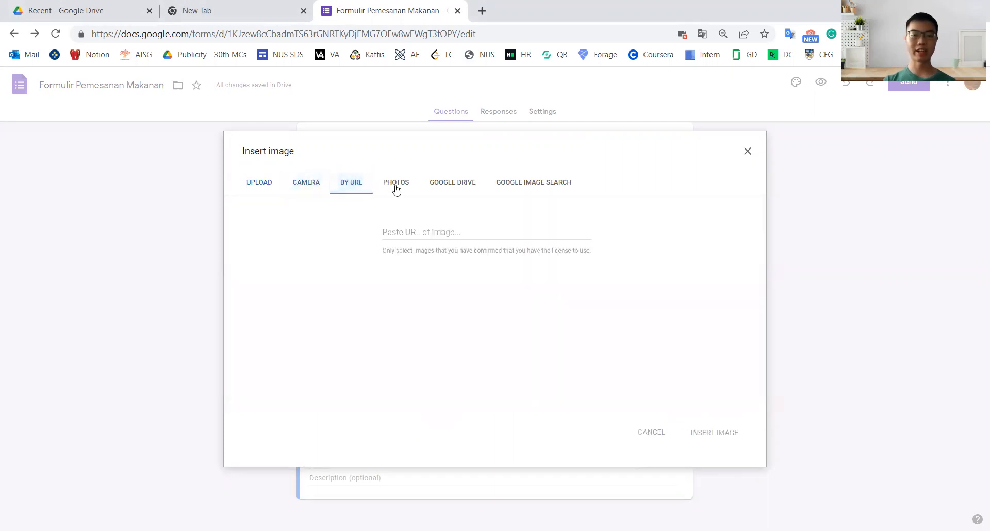
{"action": "left_click", "coordinate": [396, 185]}
{"action": "left_click", "coordinate": [474, 187]}
{"action": "left_click", "coordinate": [515, 187]}
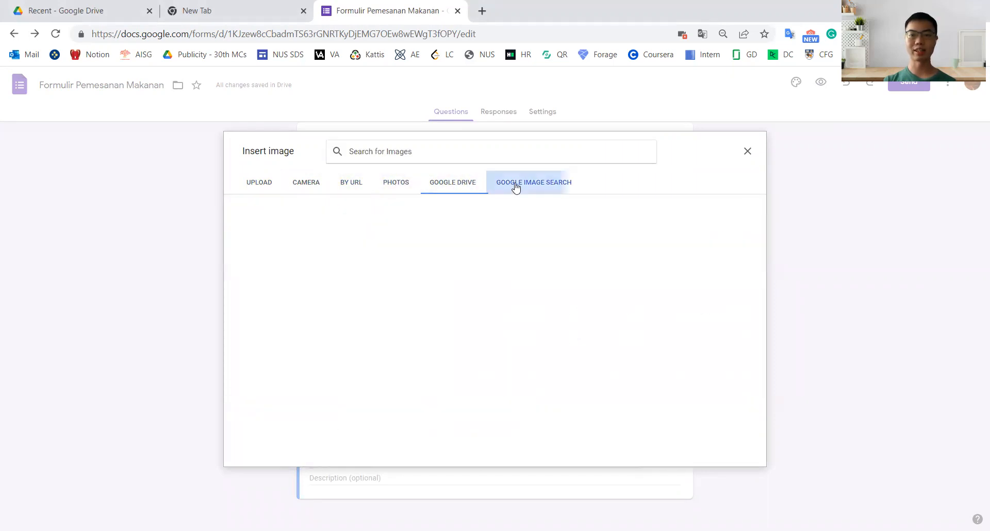
{"action": "left_click", "coordinate": [266, 187]}
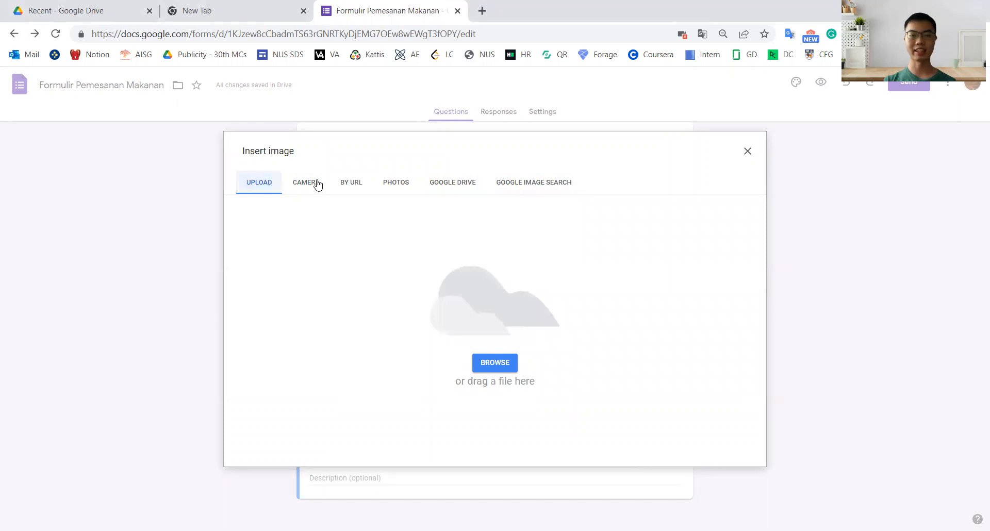
{"action": "left_click", "coordinate": [496, 366]}
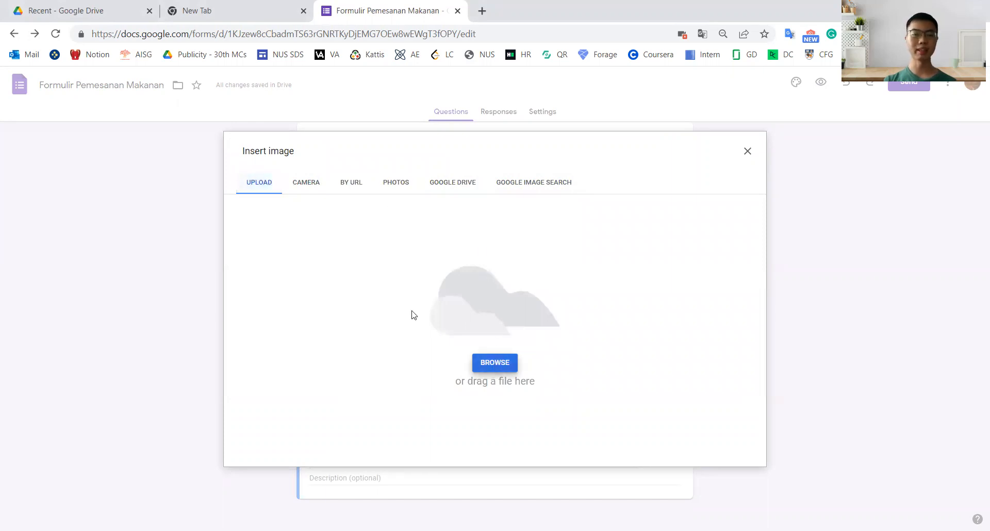
{"action": "left_click", "coordinate": [290, 194]}
{"action": "left_click", "coordinate": [383, 288]}
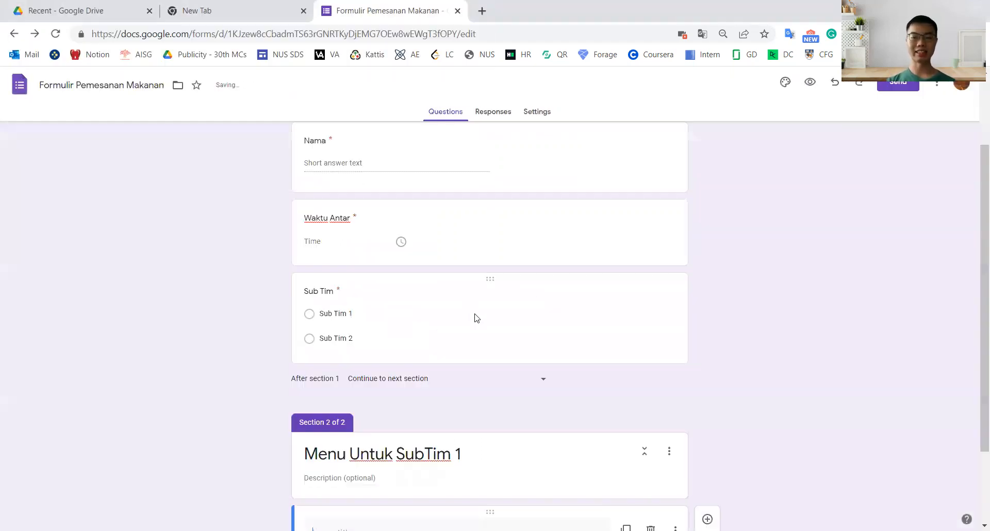
Title the satay image "Menu 1: Sate Ponorogo".
{"action": "type", "text": "Manu "}
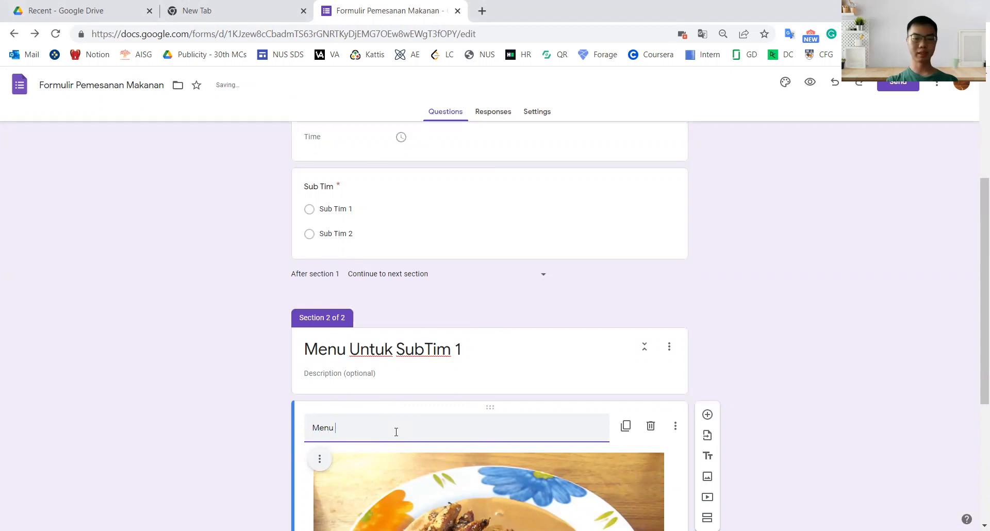
{"action": "type", "text": "1: Sate Pnorogo"}
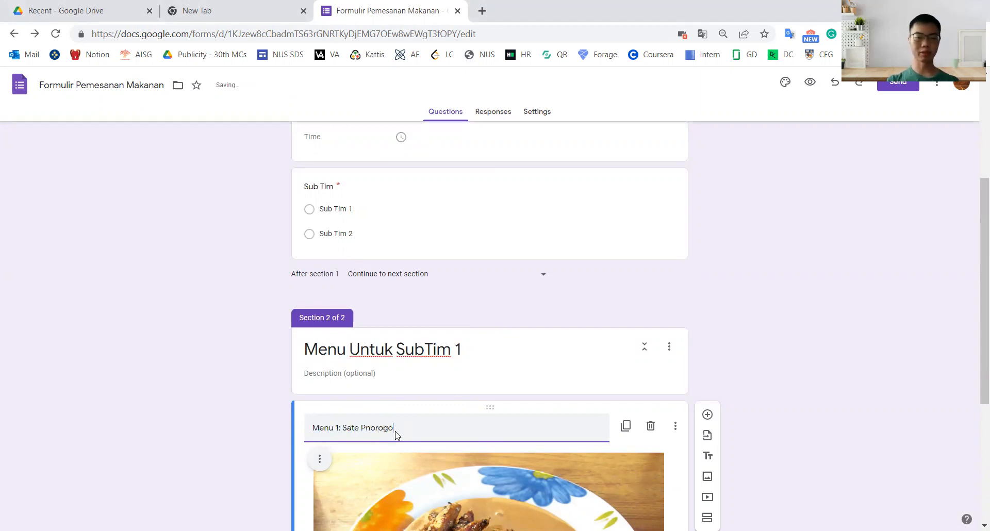
{"action": "key", "text": "Down"}
{"action": "key", "text": "Left"}
{"action": "type", "text": "o"}
Add a multiple choice question below the satay image reading "Berapa banyak sate yang ingin dipesan?".
{"action": "scroll", "coordinate": [396, 434], "scroll_direction": "down", "scroll_amount": 3}
{"action": "scroll", "coordinate": [475, 243], "scroll_direction": "down", "scroll_amount": 1}
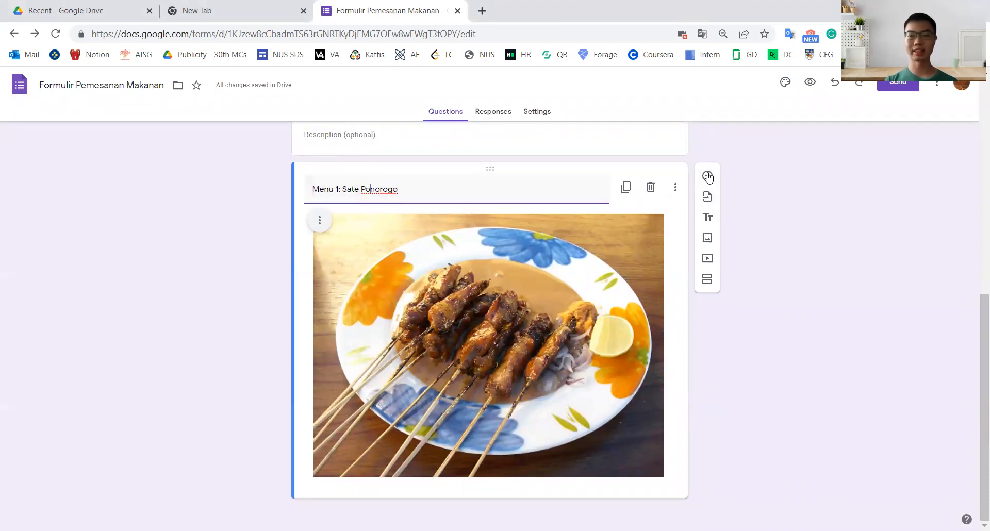
{"action": "left_click", "coordinate": [708, 177]}
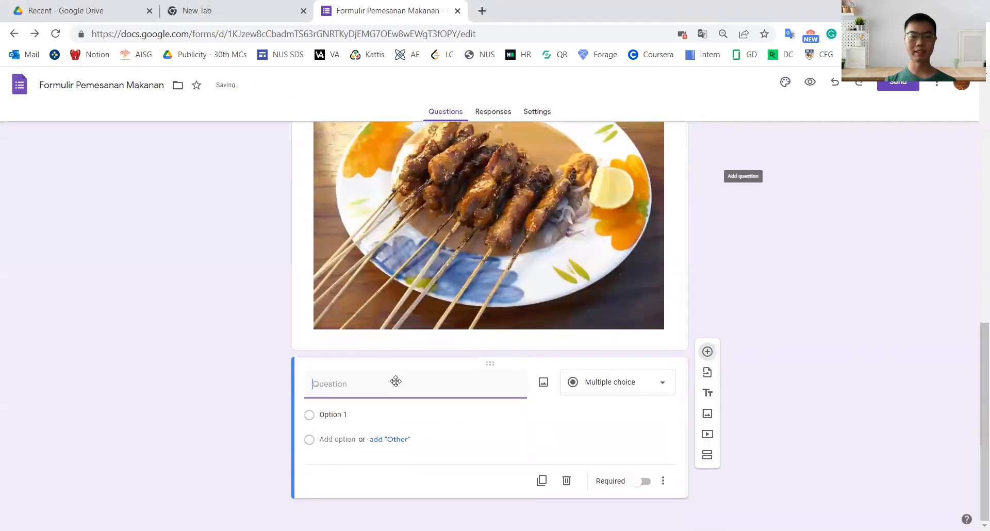
{"action": "type", "text": "Be"}
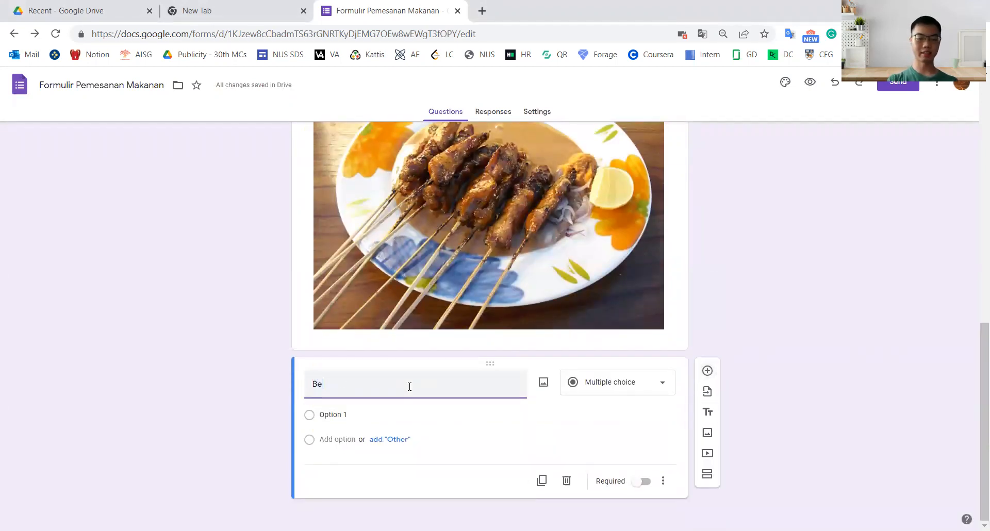
{"action": "type", "text": "rapa banyak sate"}
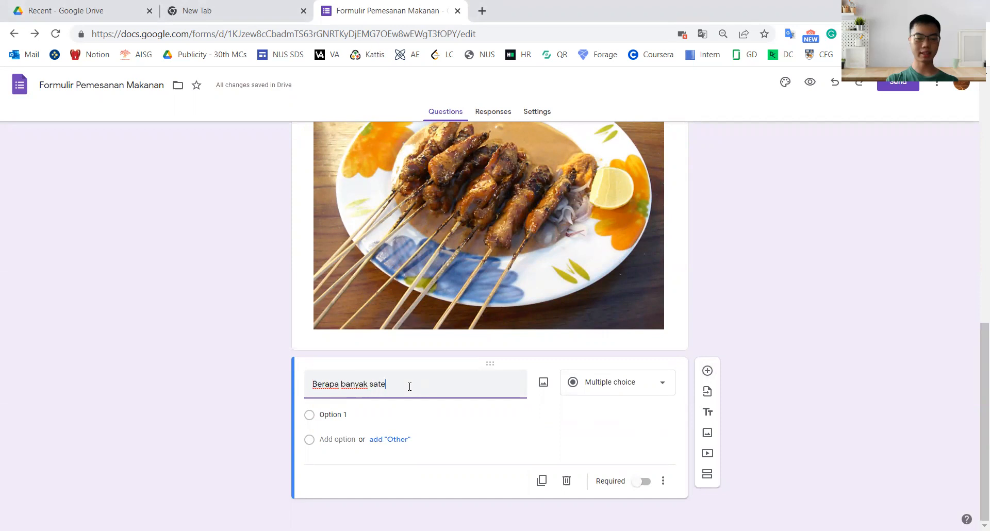
{"action": "type", "text": " yang ingin dipesan?"}
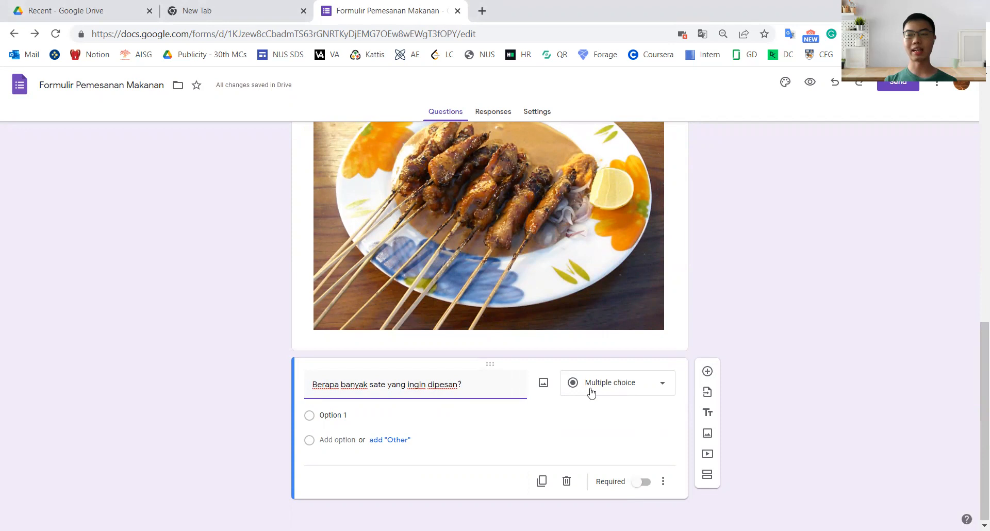
Give the satay quantity question the answer options 1, 2 and 3.
{"action": "left_click", "coordinate": [367, 416]}
{"action": "type", "text": "1"}
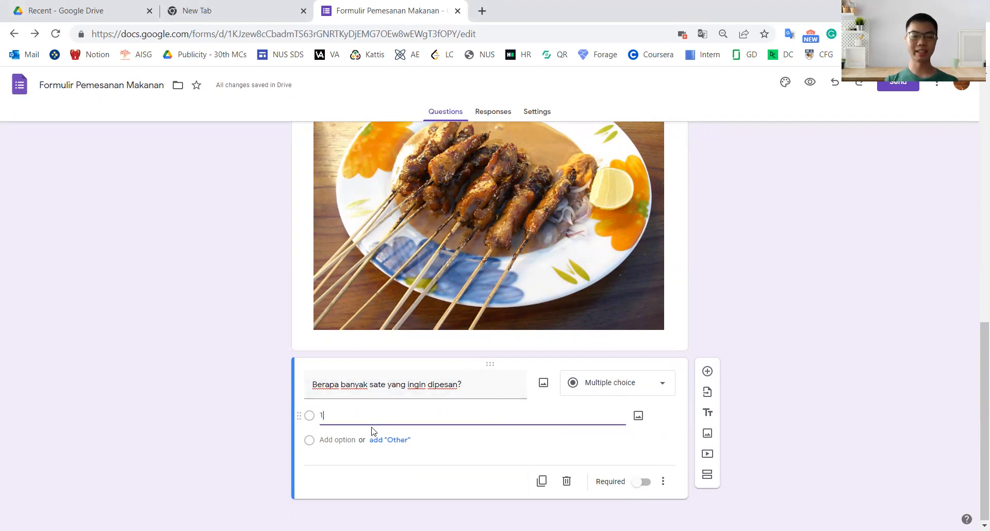
{"action": "left_click", "coordinate": [341, 440]}
{"action": "type", "text": "2"}
{"action": "left_click", "coordinate": [345, 464]}
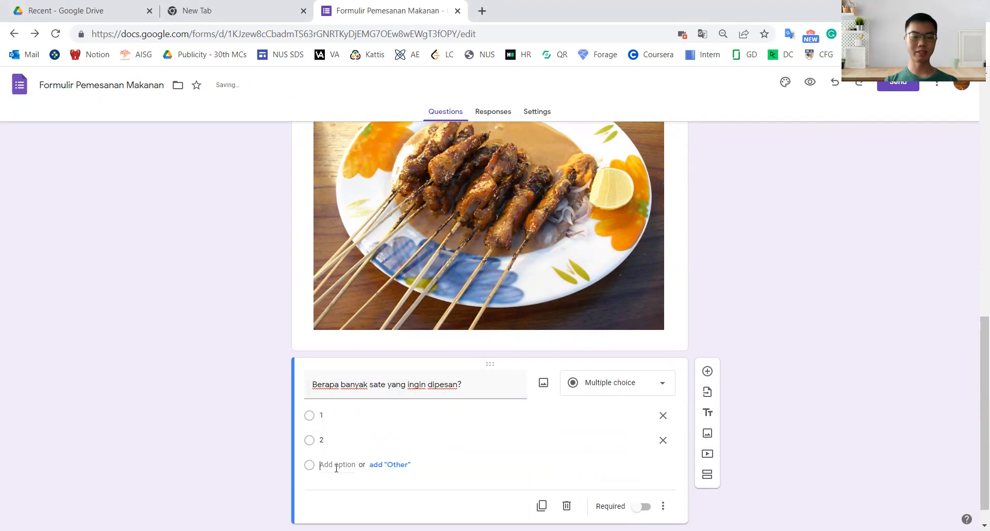
{"action": "type", "text": "3"}
Upload the tea bottle photo from the Downloads folder below the satay question and title it "Menu 2: Teh Botol".
{"action": "scroll", "coordinate": [649, 384], "scroll_direction": "down", "scroll_amount": 1}
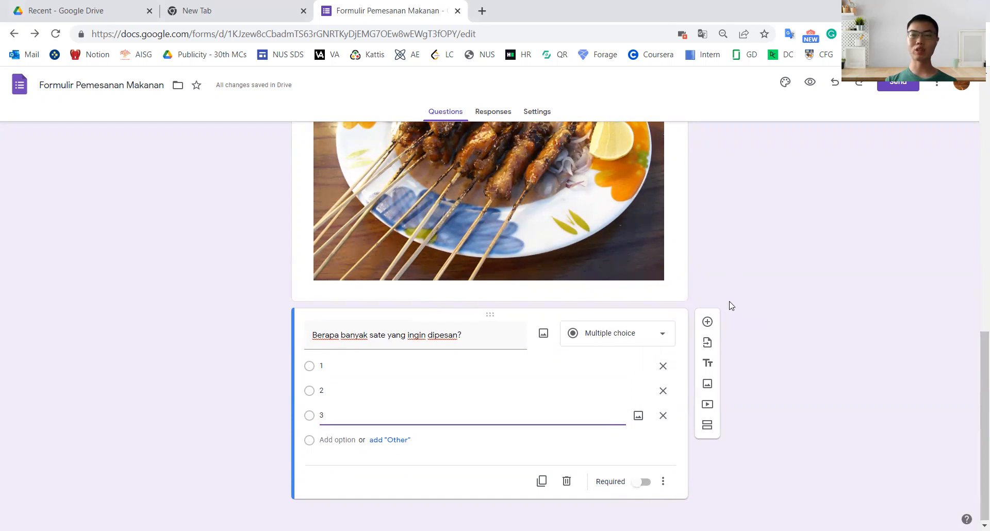
{"action": "left_click", "coordinate": [708, 385]}
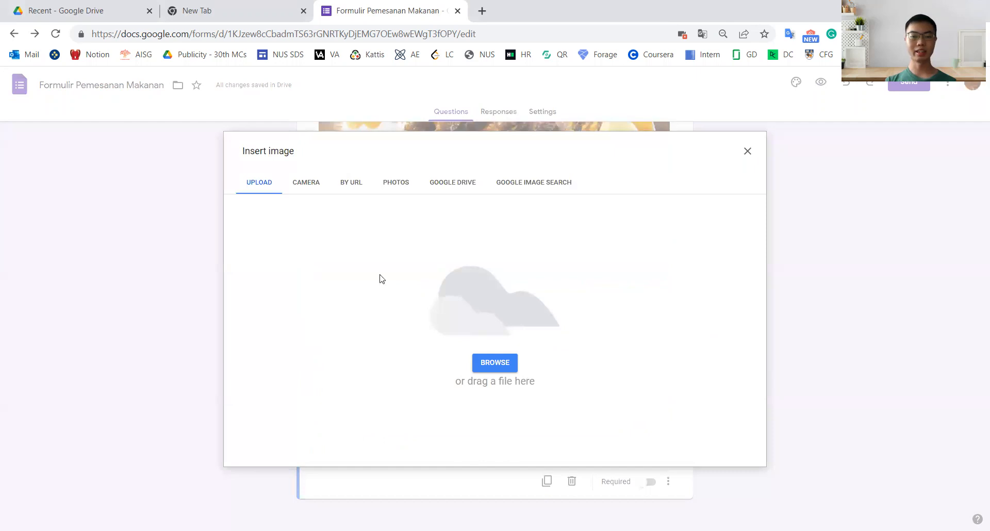
{"action": "left_click", "coordinate": [497, 365]}
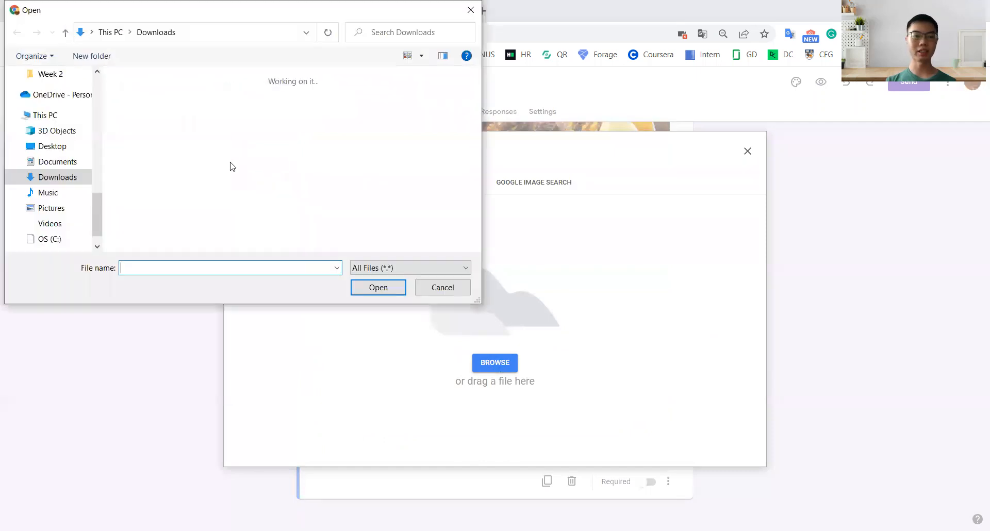
{"action": "left_click", "coordinate": [138, 191]}
{"action": "left_click", "coordinate": [390, 288]}
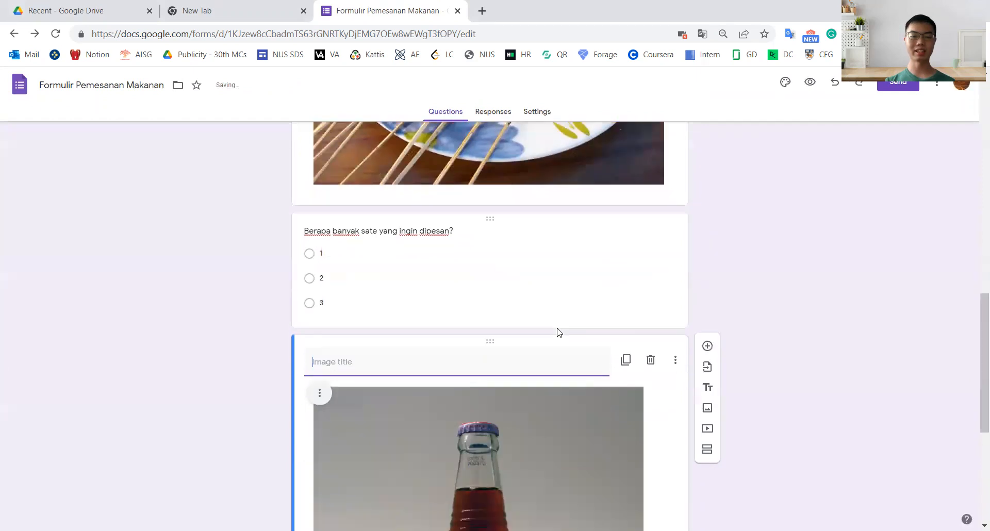
{"action": "type", "text": "Menu 2: Teh Botol"}
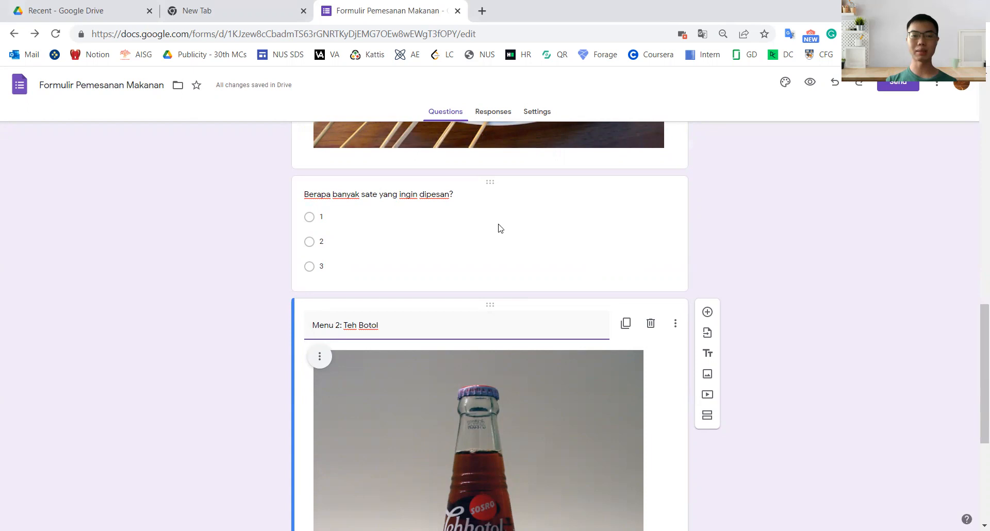
Duplicate the satay quantity question and reword the copy to "Berapa banyak teh botol yang ingin dipesan?".
{"action": "left_click", "coordinate": [310, 220]}
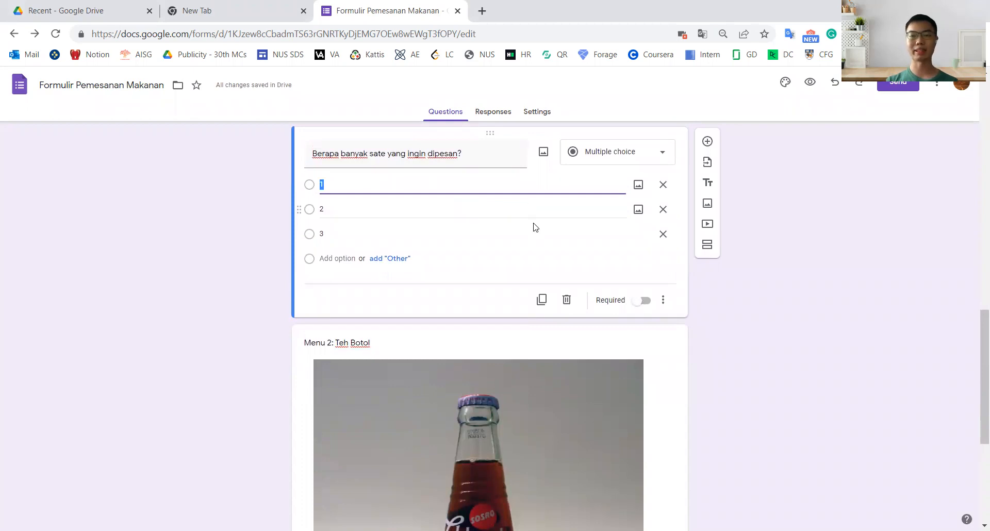
{"action": "left_click", "coordinate": [542, 301]}
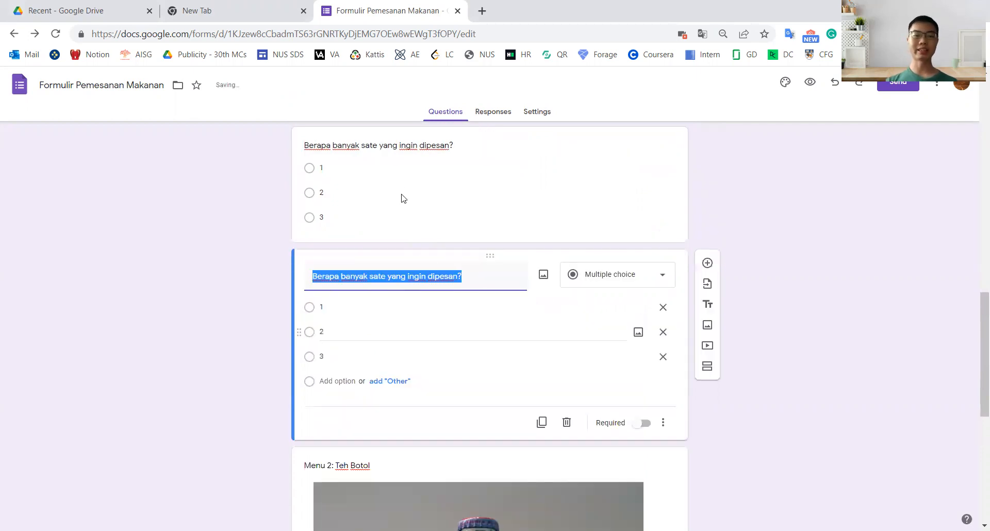
{"action": "left_click", "coordinate": [388, 275]}
{"action": "key", "text": "ctrl+shift+Left"}
{"action": "type", "text": "teh botol"}
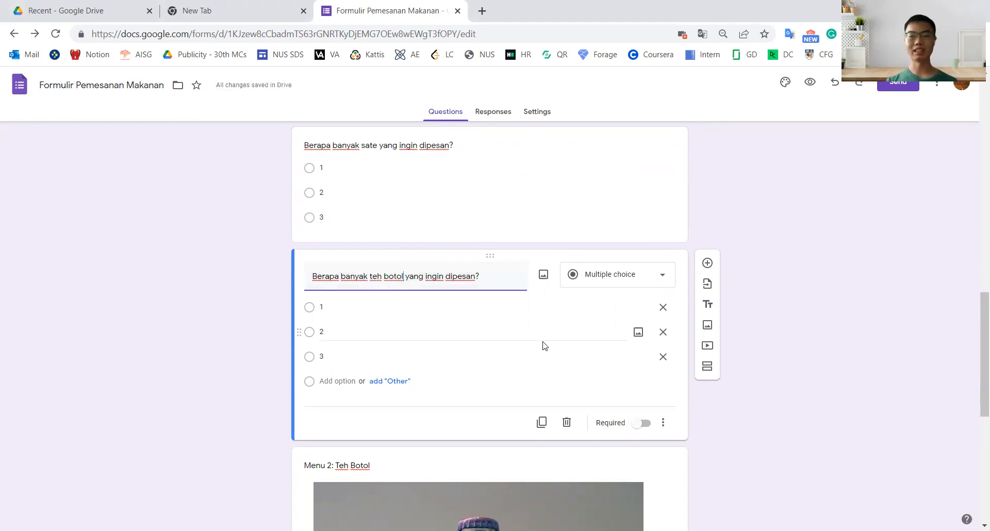
Remove option 3 from the teh botol question and move the question below the Teh Botol image.
{"action": "left_click", "coordinate": [665, 358]}
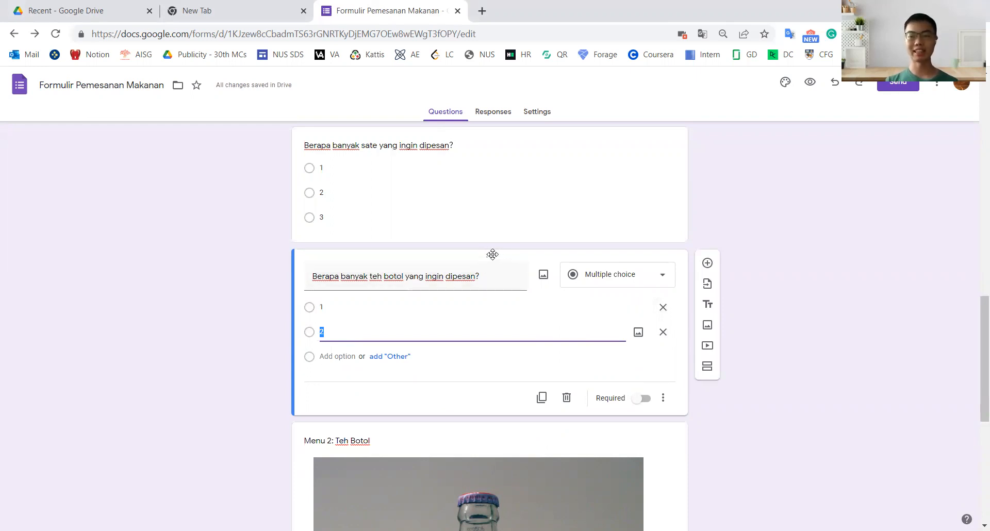
{"action": "left_click_drag", "start_coordinate": [493, 254], "coordinate": [487, 414]}
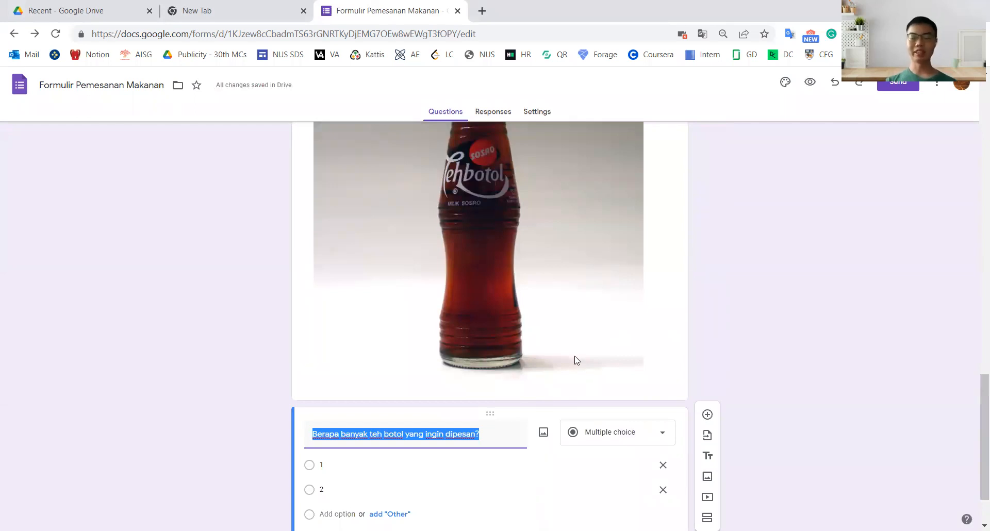
Duplicate the "Menu Untuk SubTim 1" section and retitle the copy "Menu Untuk SubTim 2".
{"action": "scroll", "coordinate": [577, 360], "scroll_direction": "up", "scroll_amount": 15}
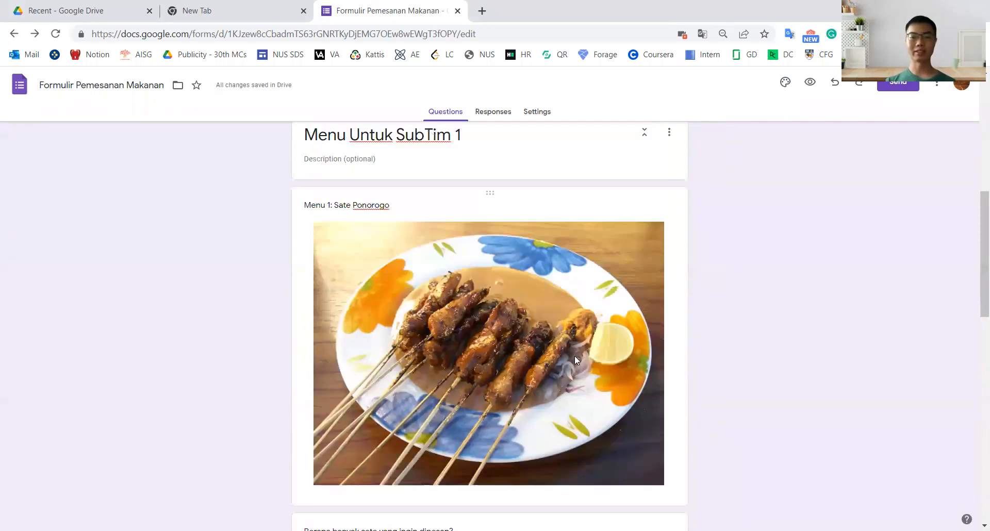
{"action": "scroll", "coordinate": [575, 355], "scroll_direction": "up", "scroll_amount": 1}
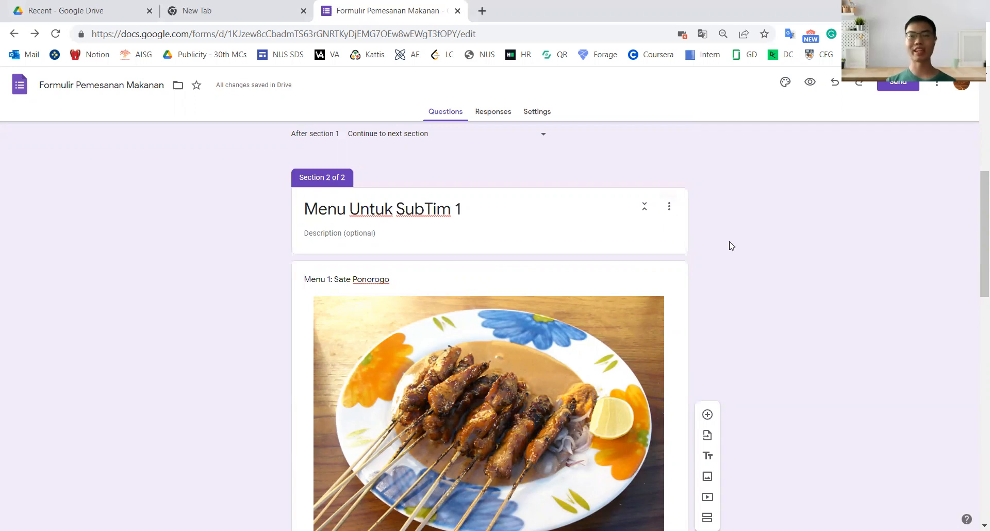
{"action": "left_click", "coordinate": [671, 209]}
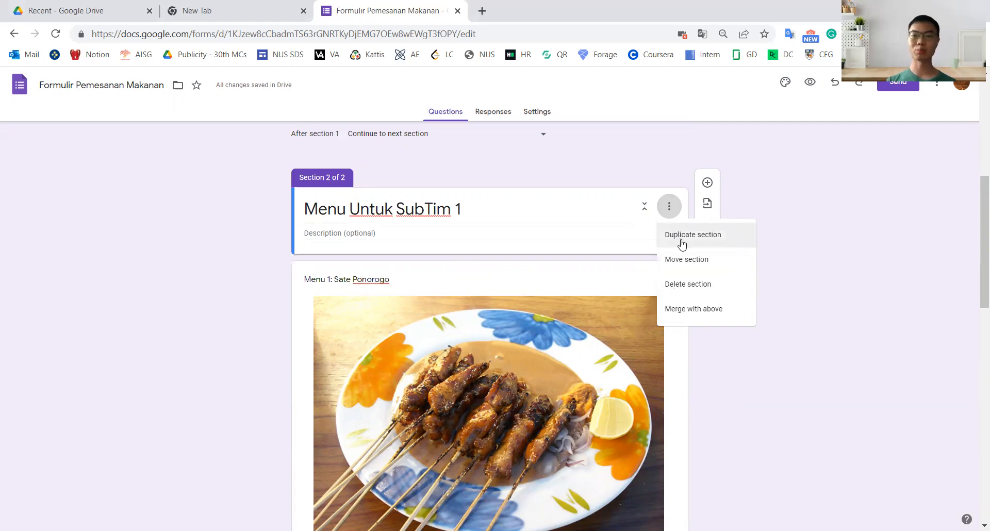
{"action": "left_click", "coordinate": [714, 240]}
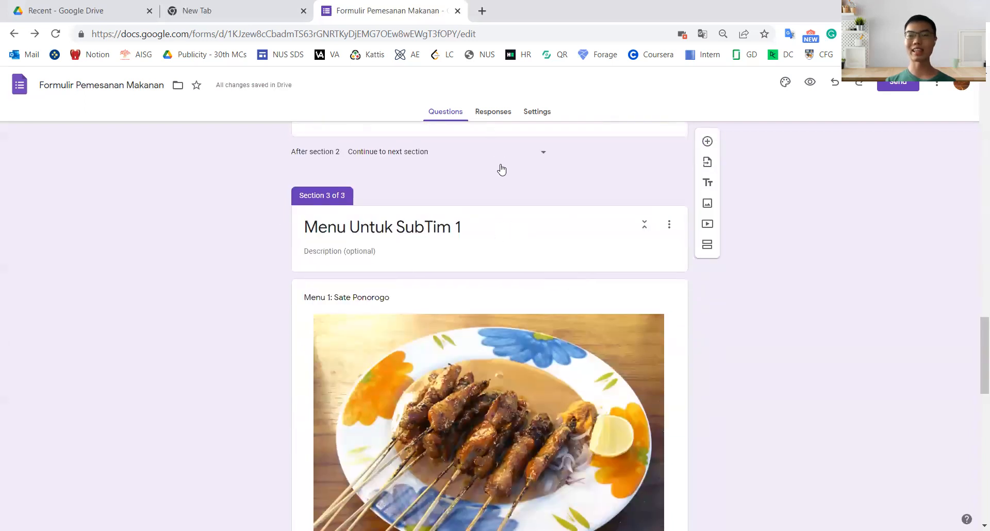
{"action": "left_click", "coordinate": [478, 232]}
{"action": "key", "text": "BackSpace"}
{"action": "type", "text": "2"}
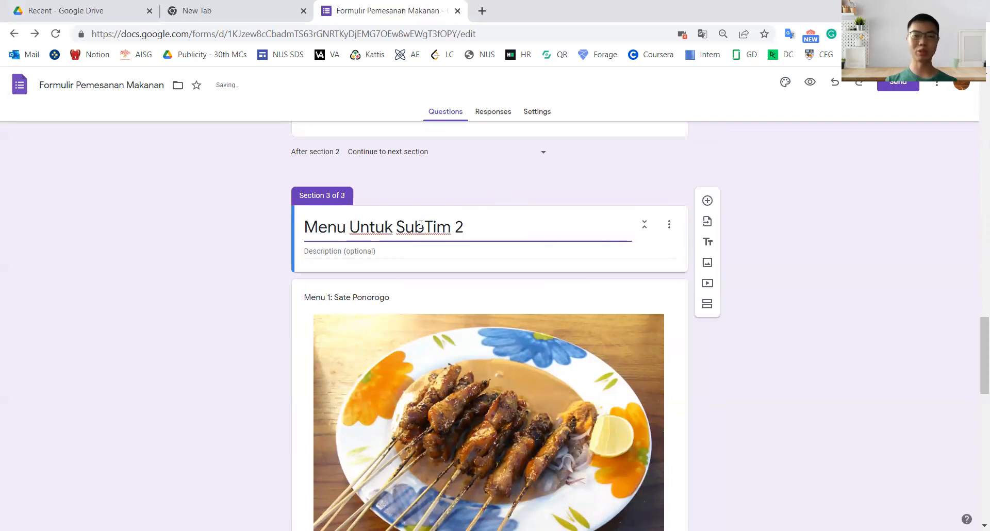
Replace the satay image in the "Menu Untuk SubTim 2" section with img_9191_edited.jpg from the Downloads folder.
{"action": "scroll", "coordinate": [499, 246], "scroll_direction": "down", "scroll_amount": 2}
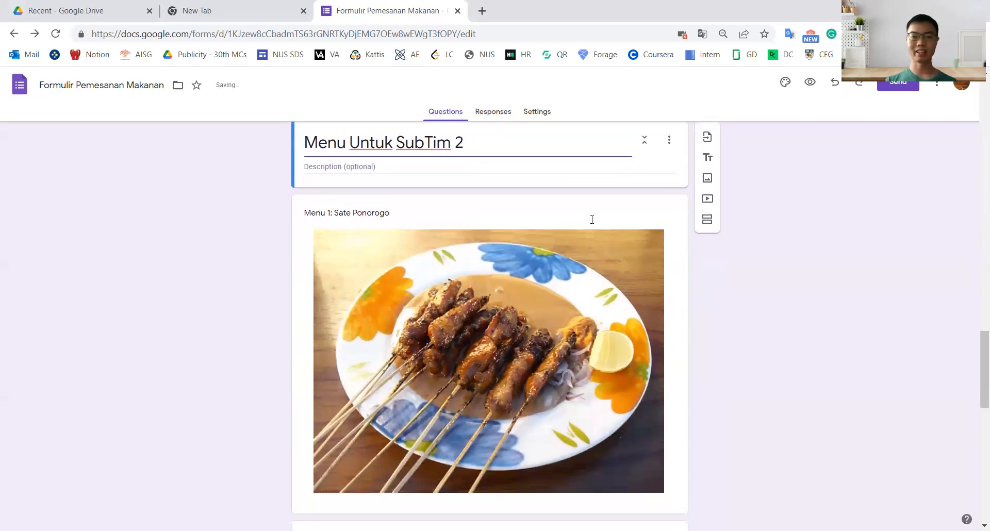
{"action": "left_click", "coordinate": [494, 254]}
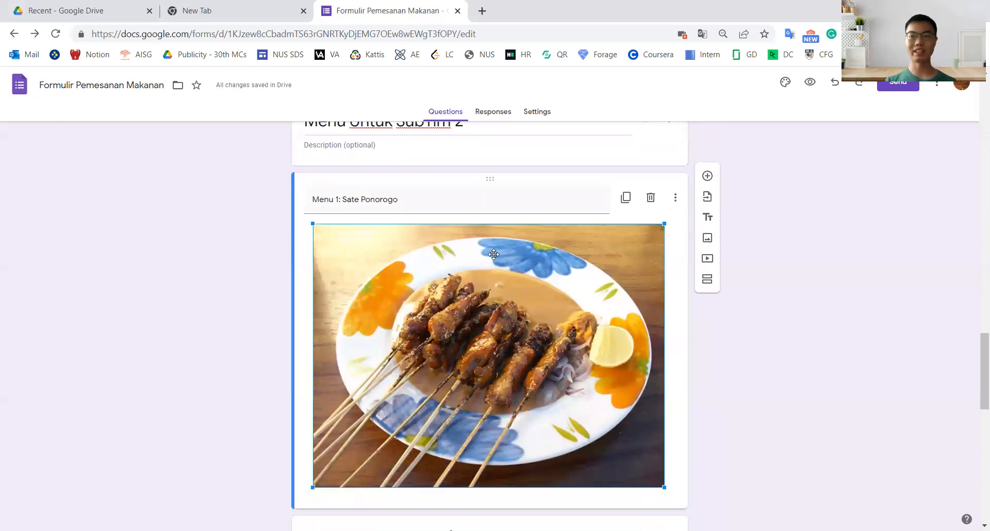
{"action": "left_click", "coordinate": [248, 277]}
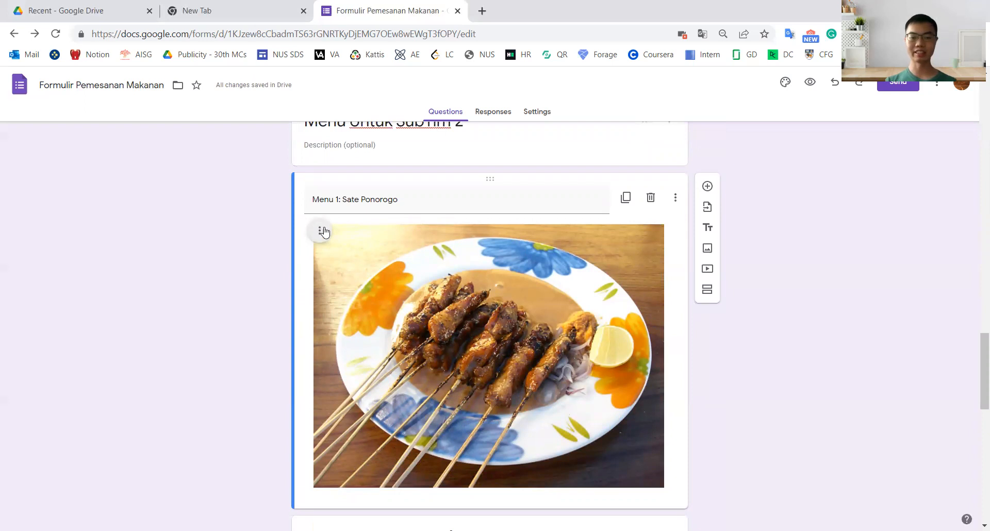
{"action": "left_click", "coordinate": [323, 231]}
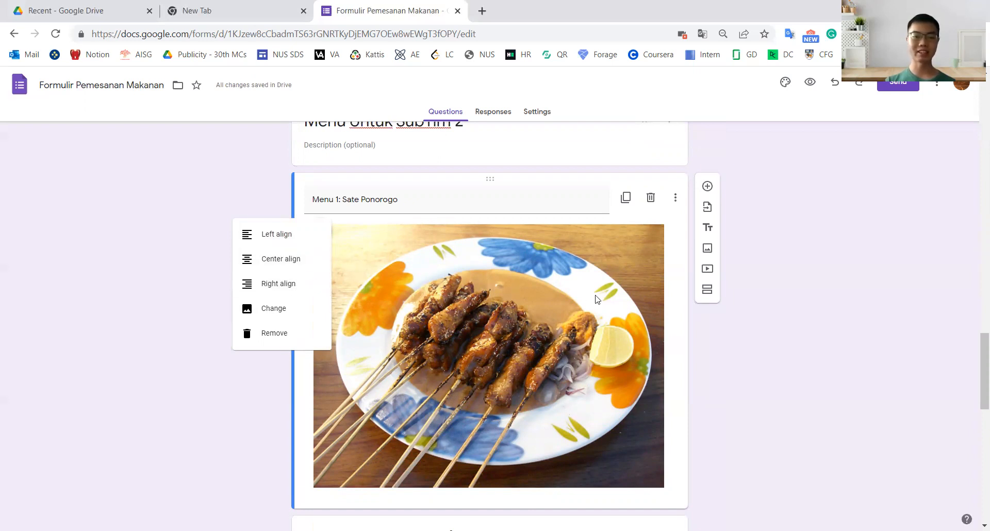
{"action": "left_click", "coordinate": [282, 311]}
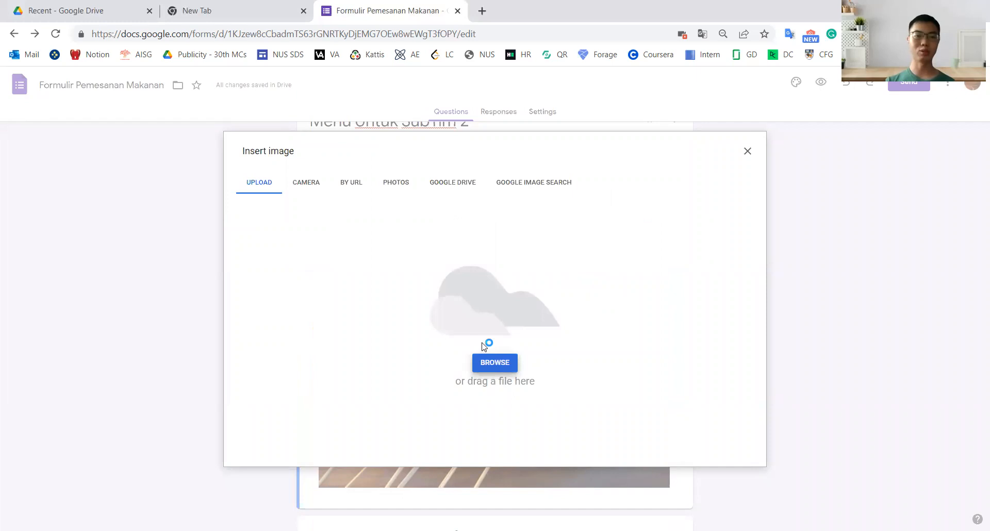
{"action": "left_click", "coordinate": [494, 363]}
{"action": "left_click", "coordinate": [241, 208]}
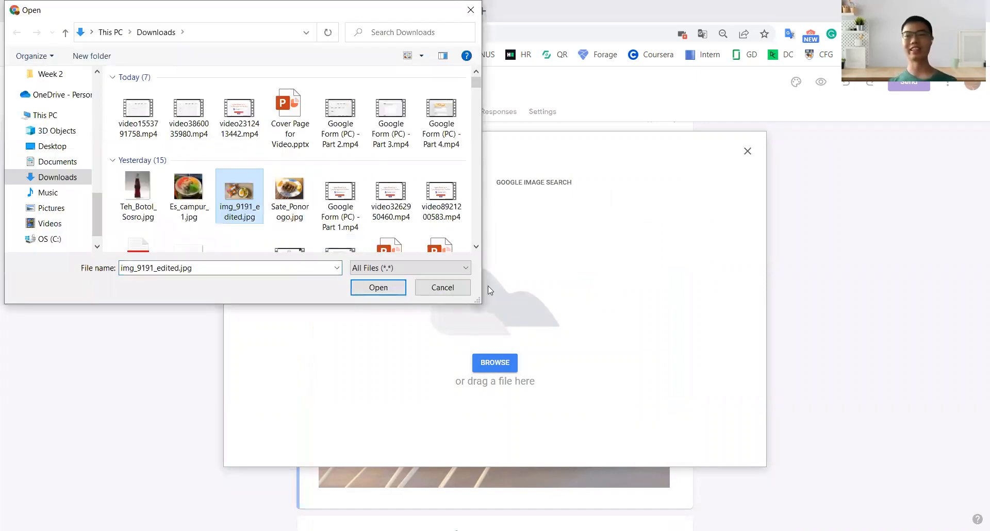
{"action": "key", "text": "Return"}
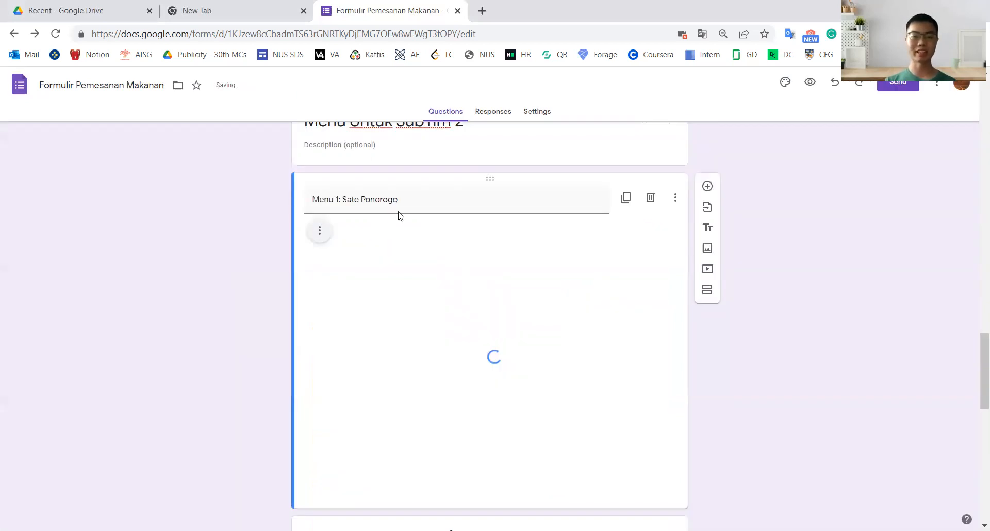
Retitle the noodle image in the SubTim 2 section "Menu 1: Indomie Goreng".
{"action": "left_click", "coordinate": [417, 190]}
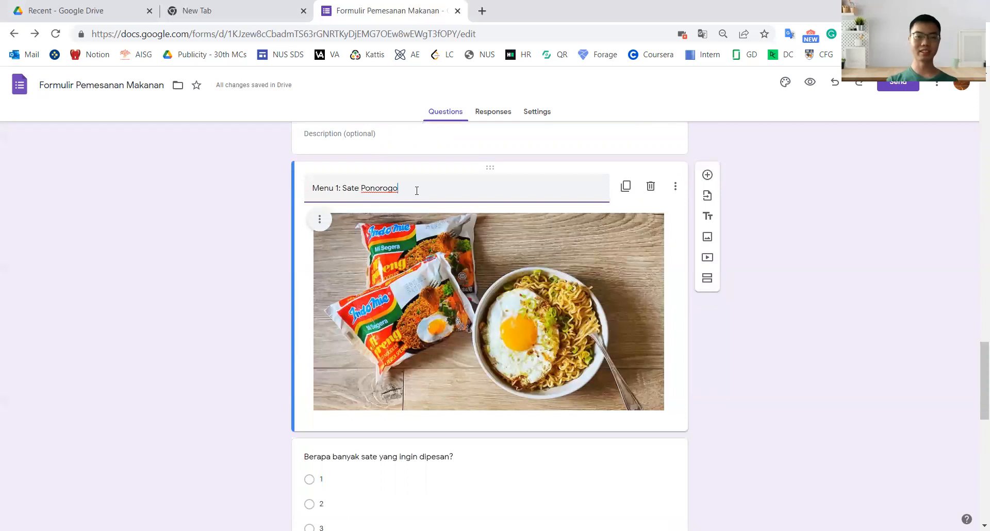
{"action": "key", "text": "ctrl+BackSpace"}
{"action": "key", "text": "ctrl+BackSpace"}
{"action": "type", "text": "Indomie G"}
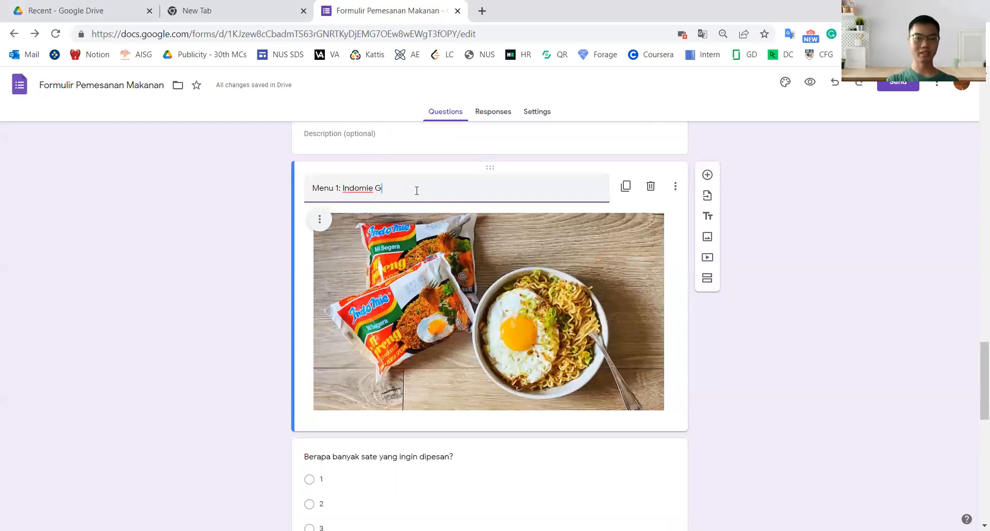
{"action": "type", "text": "oreng"}
Reword the sate quantity question below the noodle image to "Berapa banyak Indomie Goreng yang ingin dipesan?".
{"action": "scroll", "coordinate": [370, 298], "scroll_direction": "down", "scroll_amount": 3}
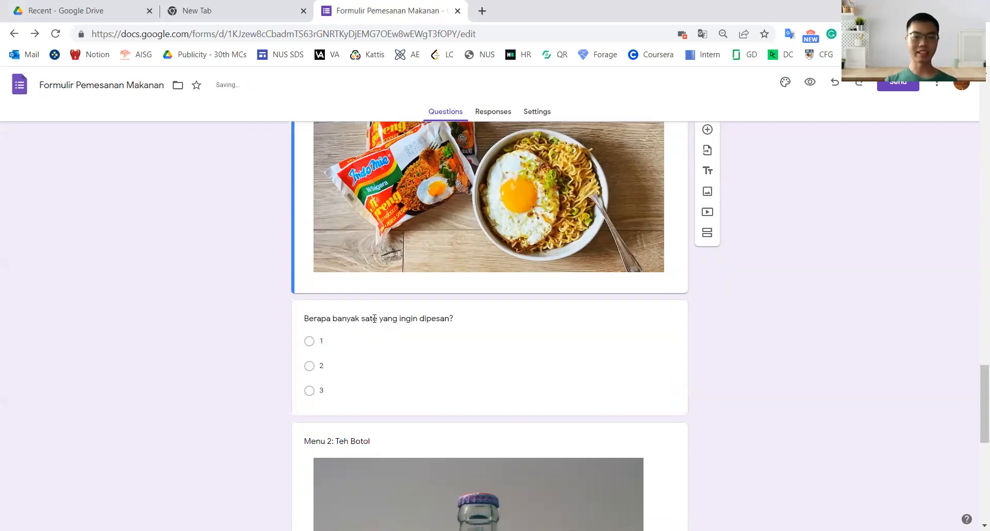
{"action": "left_click", "coordinate": [389, 308]}
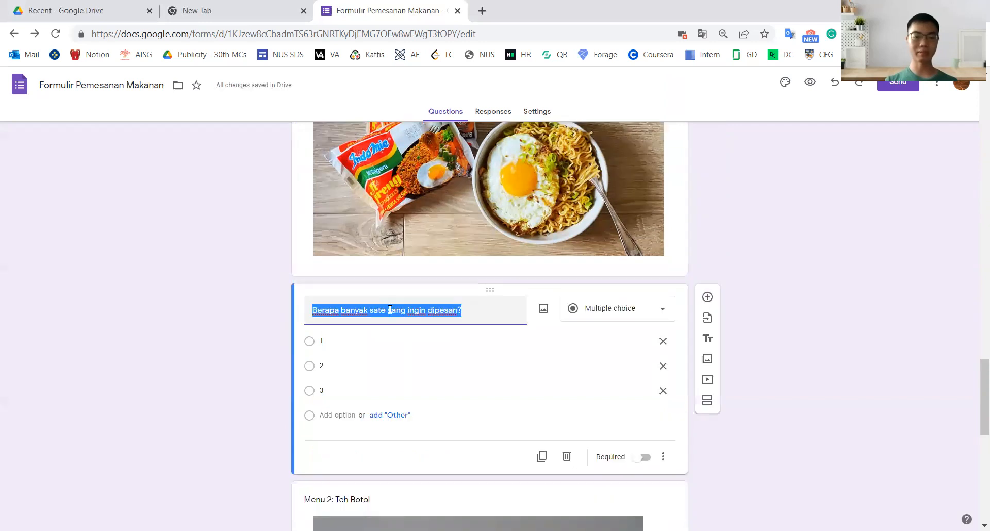
{"action": "left_click", "coordinate": [387, 309]}
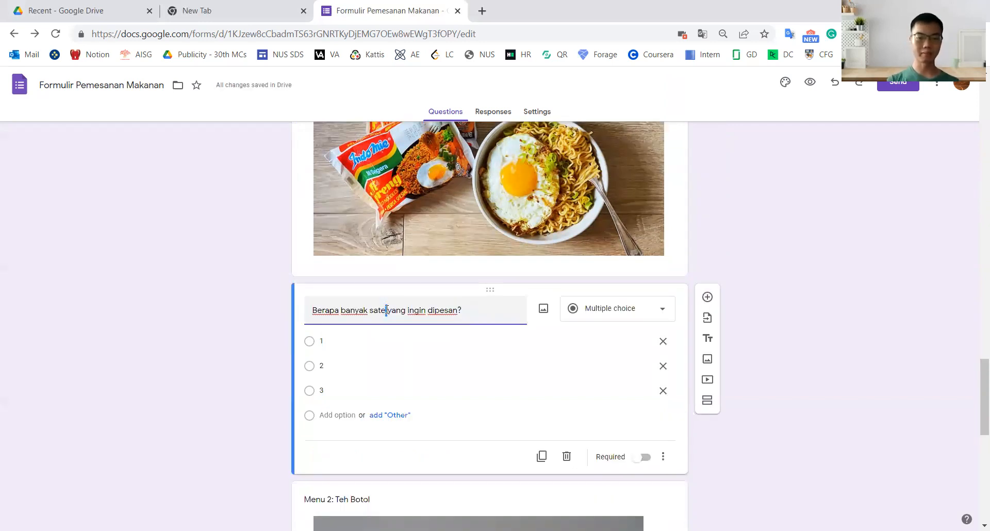
{"action": "double_click", "coordinate": [386, 310]}
{"action": "type", "text": "Indo"}
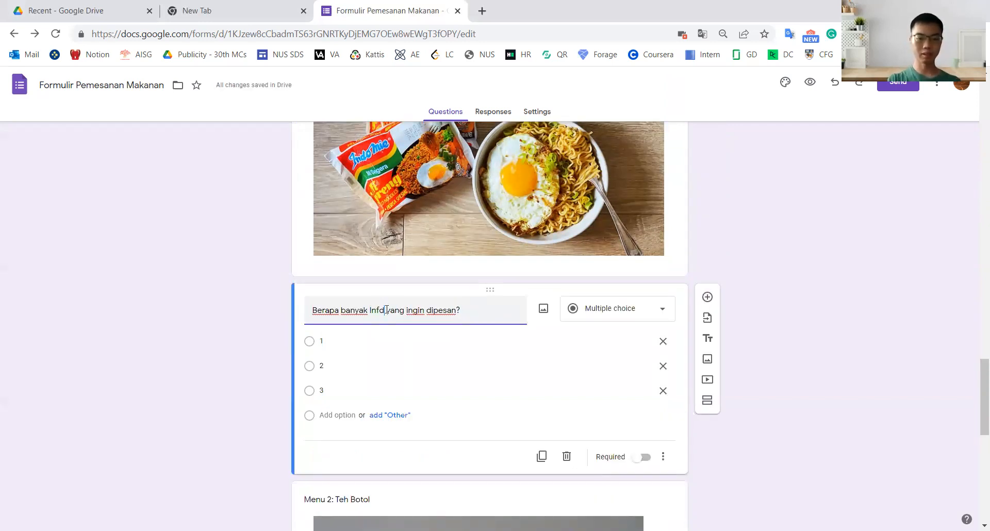
{"action": "type", "text": "m ie Goren"}
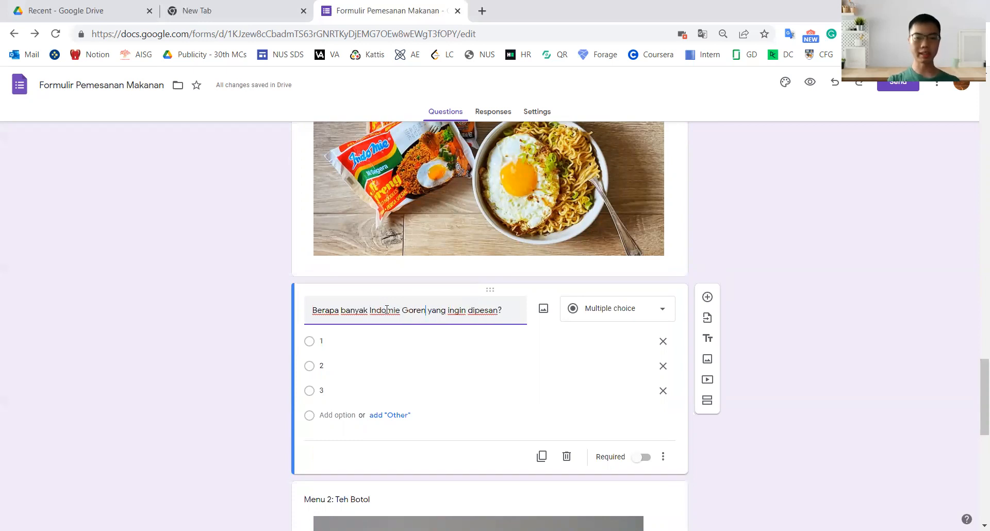
{"action": "type", "text": "g"}
Replace the Teh Botol image in the SubTim 2 section with Es_campur_1.jpg from the Downloads folder.
{"action": "scroll", "coordinate": [386, 309], "scroll_direction": "down", "scroll_amount": 1}
{"action": "scroll", "coordinate": [460, 333], "scroll_direction": "down", "scroll_amount": 3}
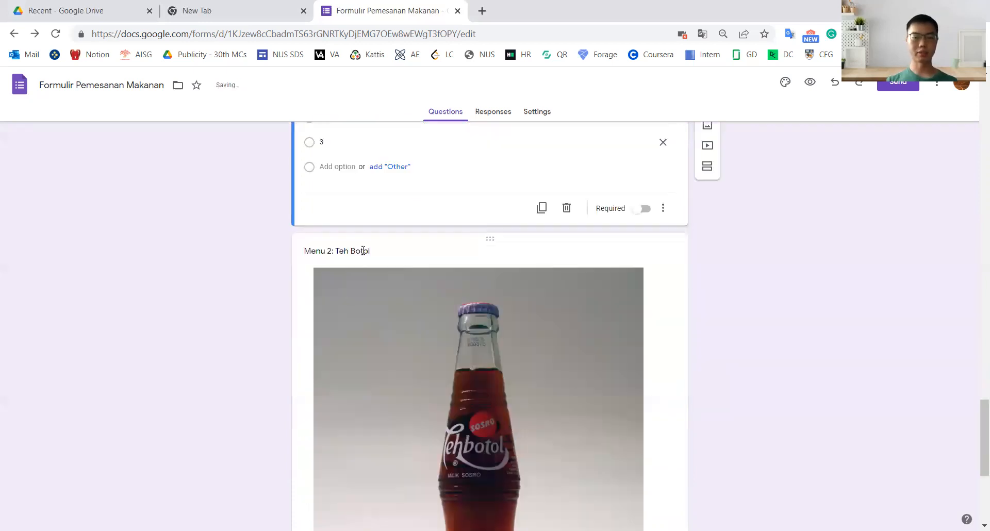
{"action": "left_click", "coordinate": [424, 327]}
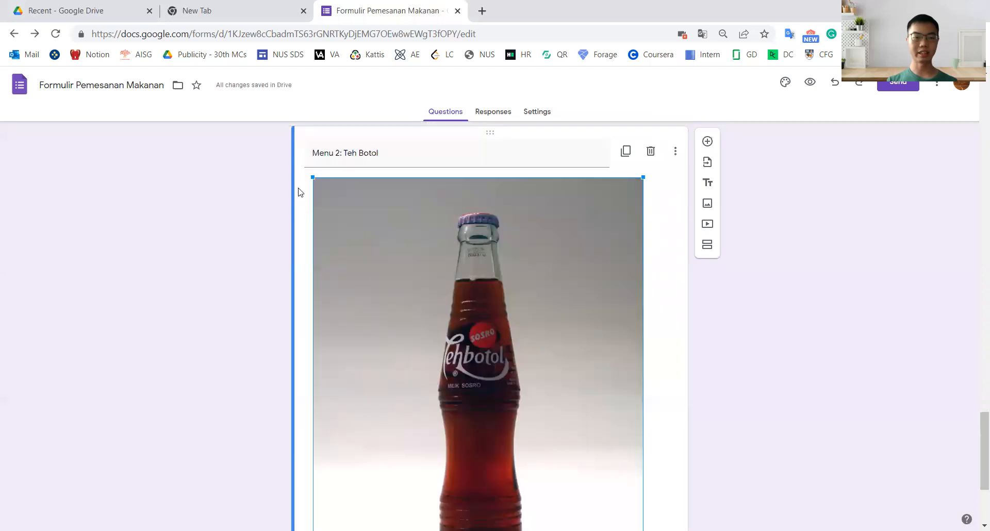
{"action": "left_click", "coordinate": [320, 185]}
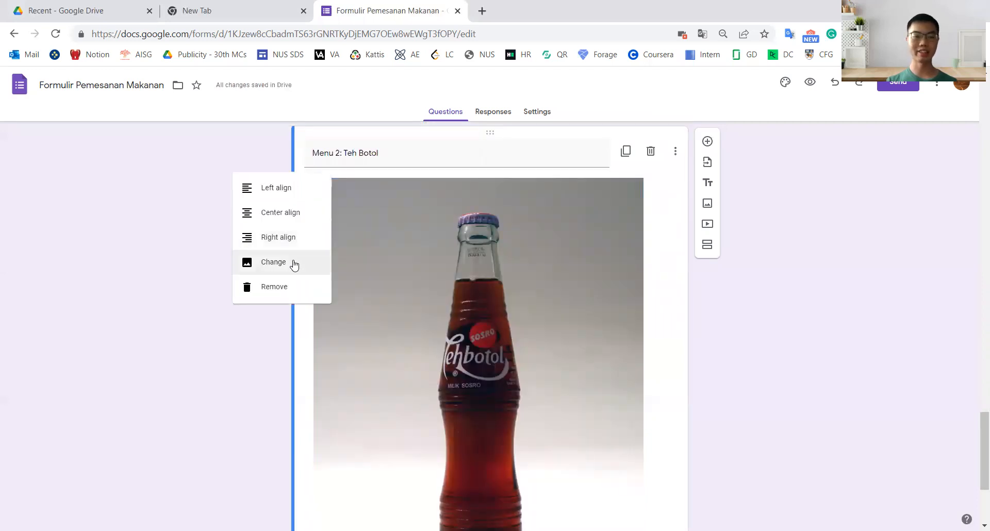
{"action": "left_click", "coordinate": [295, 264]}
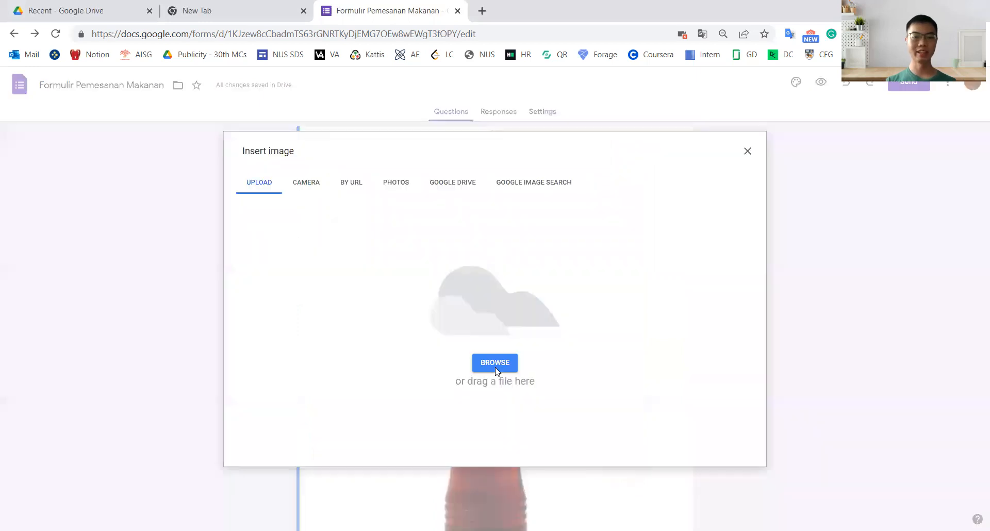
{"action": "left_click", "coordinate": [495, 363]}
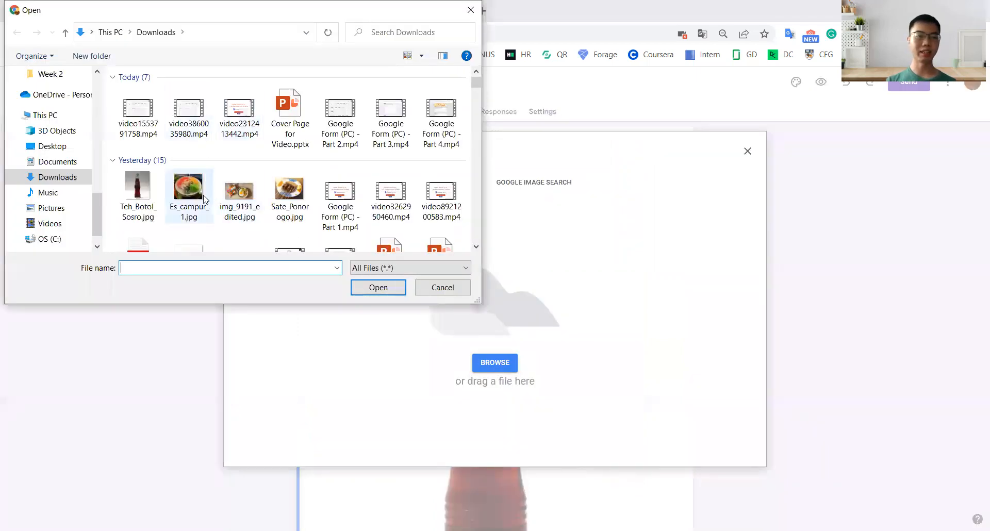
{"action": "left_click", "coordinate": [206, 203]}
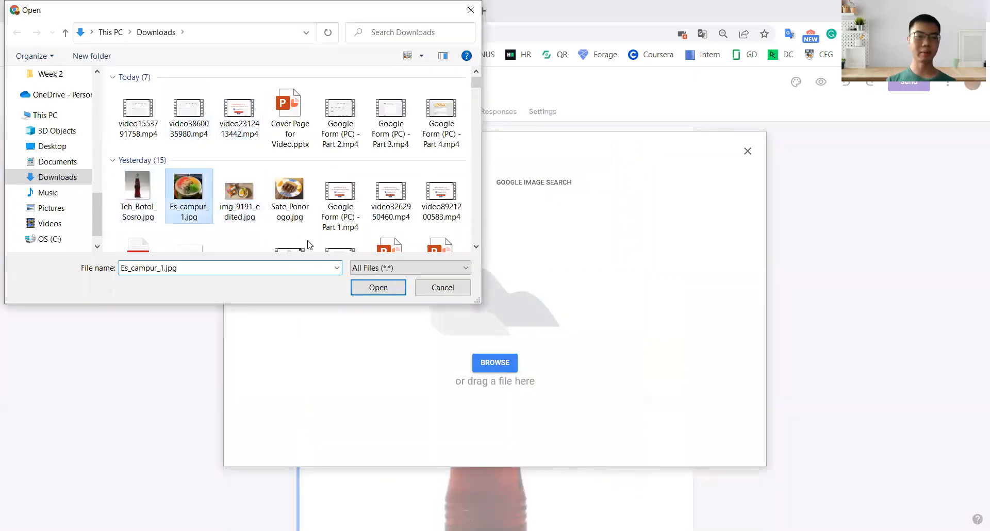
{"action": "left_click", "coordinate": [378, 289]}
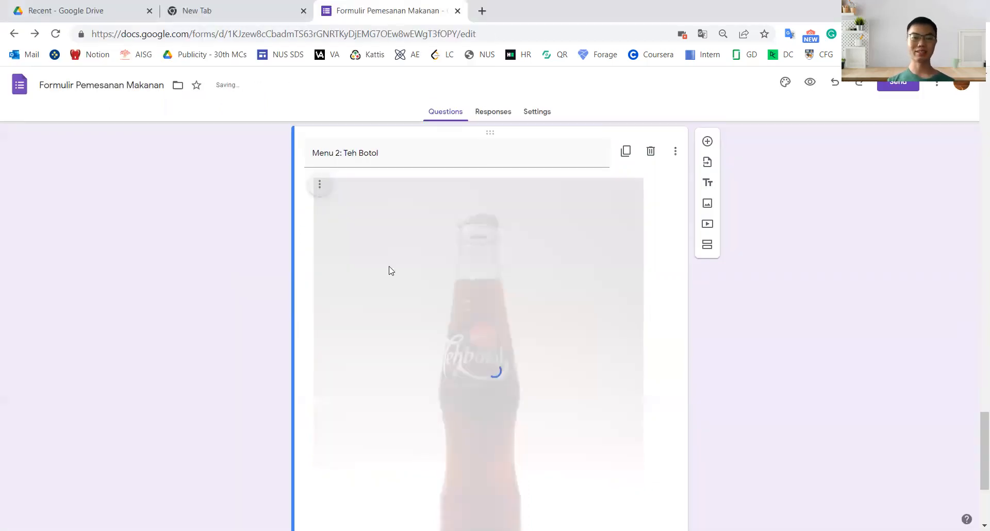
Retitle the second menu image in the SubTim 2 section "Menu 2: Es Campur".
{"action": "triple_click", "coordinate": [401, 155]}
{"action": "left_click", "coordinate": [400, 156]}
{"action": "key", "text": "ctrl+shift+Left"}
{"action": "key", "text": "ctrl+shift+Left"}
{"action": "type", "text": "Es Campur"}
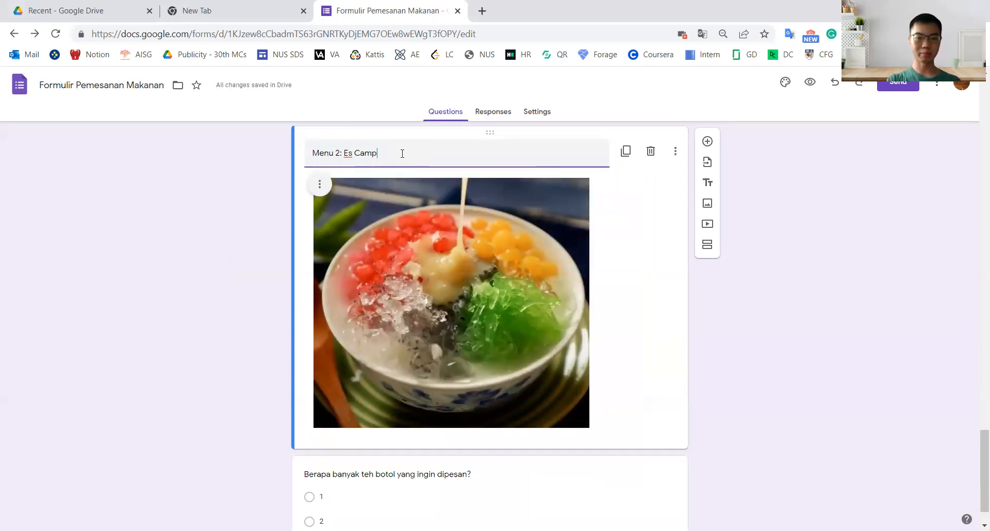
Reword the teh botol quantity question at the end of the SubTim 2 section to "Berapa banyak Es Campur yang ingin dipesan?".
{"action": "scroll", "coordinate": [405, 217], "scroll_direction": "down", "scroll_amount": 1}
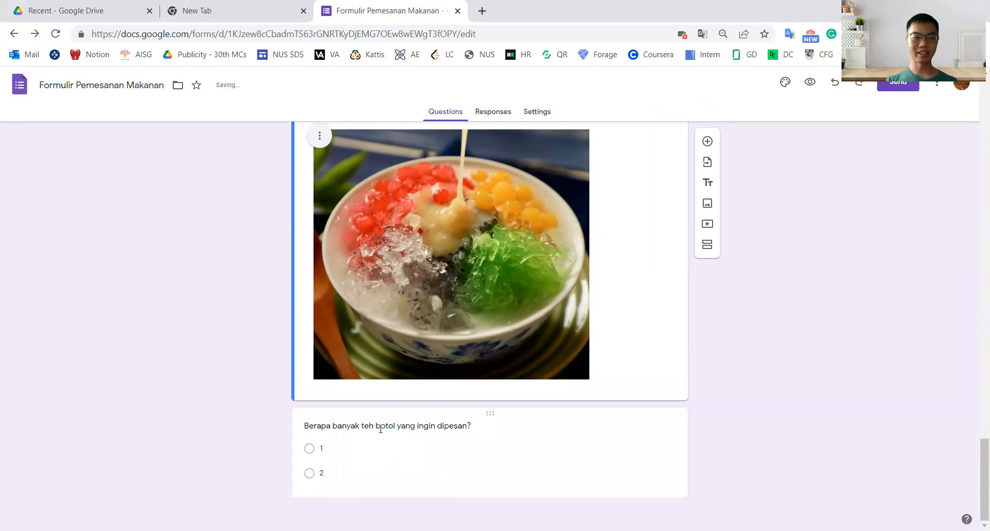
{"action": "left_click", "coordinate": [381, 429]}
{"action": "left_click", "coordinate": [410, 360]}
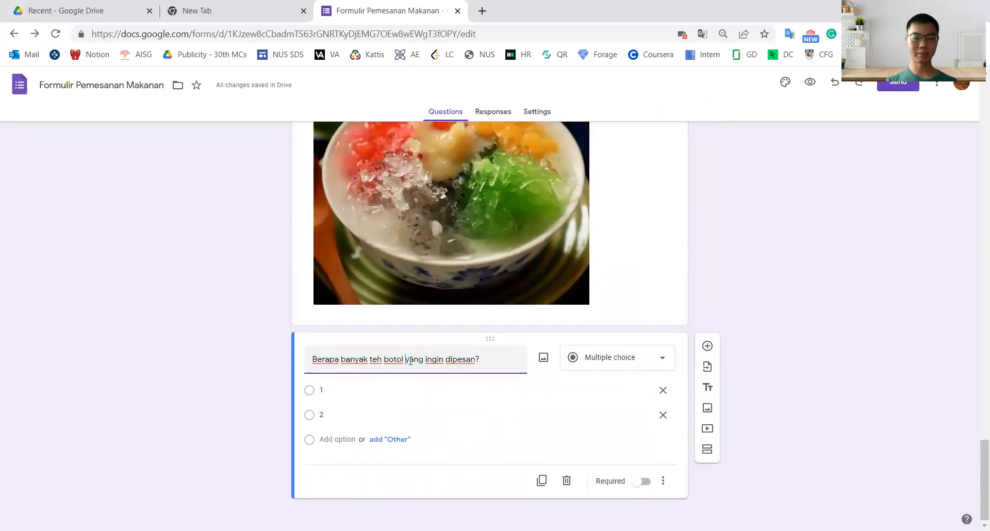
{"action": "key", "text": "ctrl+shift+Left"}
{"action": "key", "text": "ctrl+shift+Left"}
{"action": "type", "text": "Es Cam"}
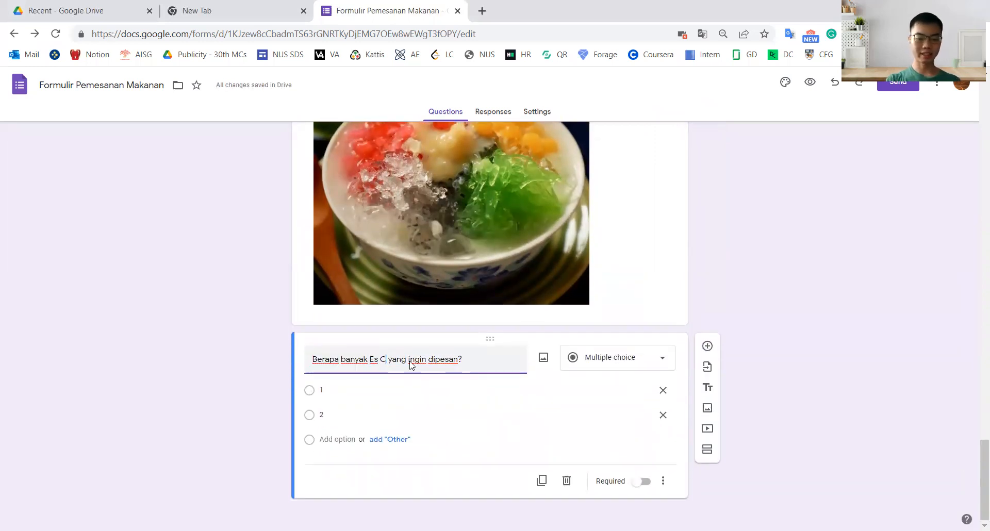
{"action": "type", "text": "pur"}
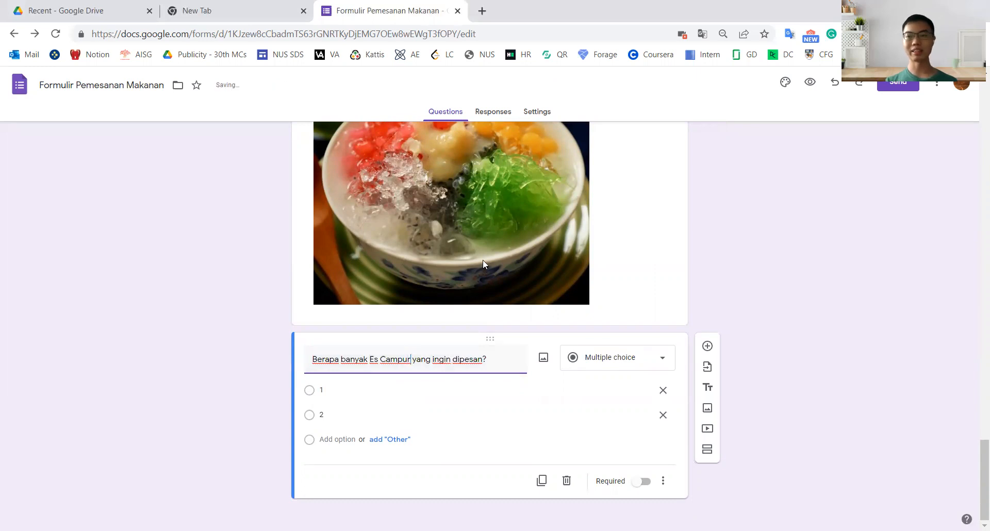
Make the Indomie Goreng quantity question in the SubTim 2 section required.
{"action": "scroll", "coordinate": [483, 256], "scroll_direction": "up", "scroll_amount": 4}
{"action": "scroll", "coordinate": [483, 256], "scroll_direction": "up", "scroll_amount": 1}
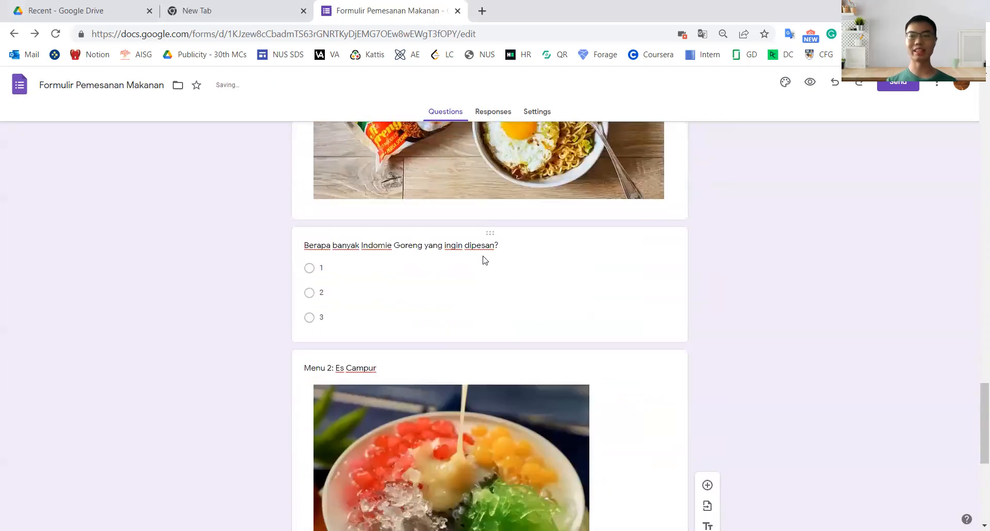
{"action": "scroll", "coordinate": [514, 242], "scroll_direction": "up", "scroll_amount": 2}
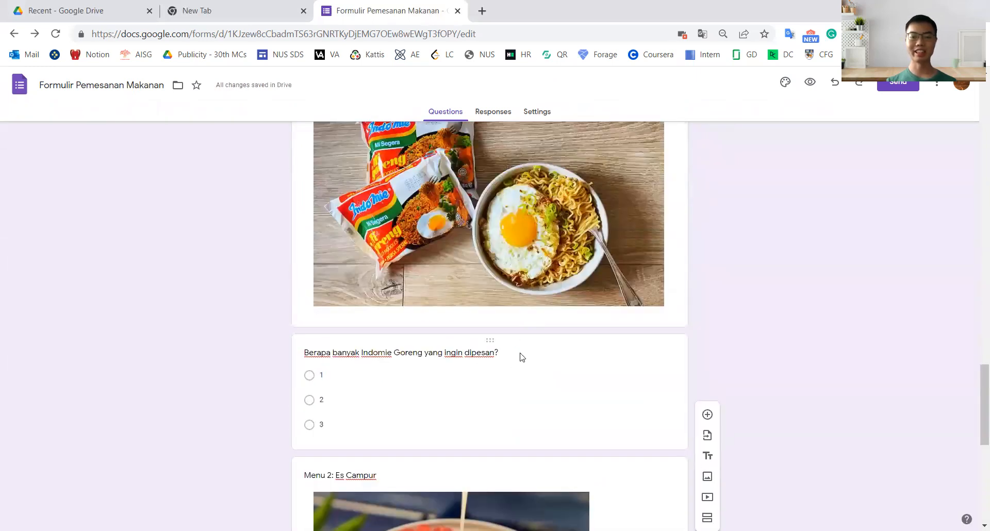
{"action": "left_click", "coordinate": [536, 350]}
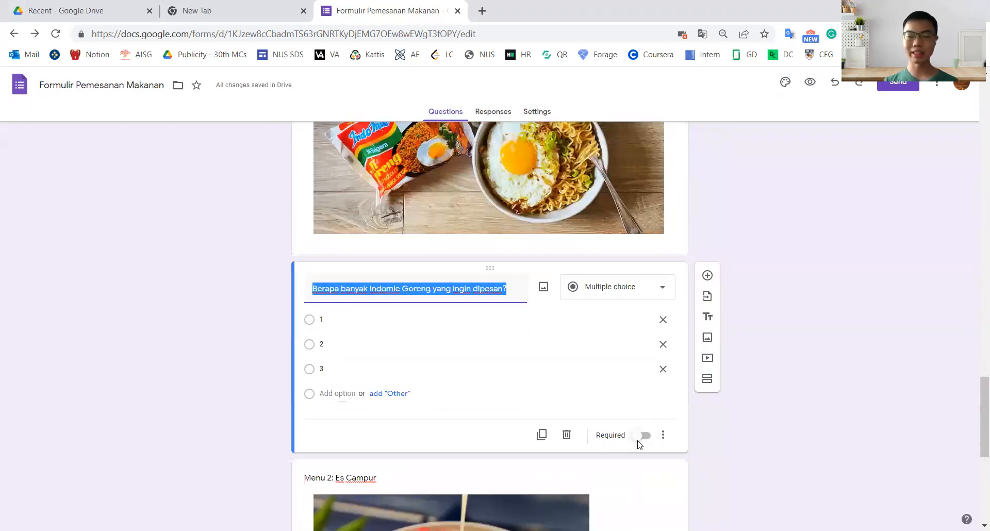
{"action": "left_click", "coordinate": [646, 436]}
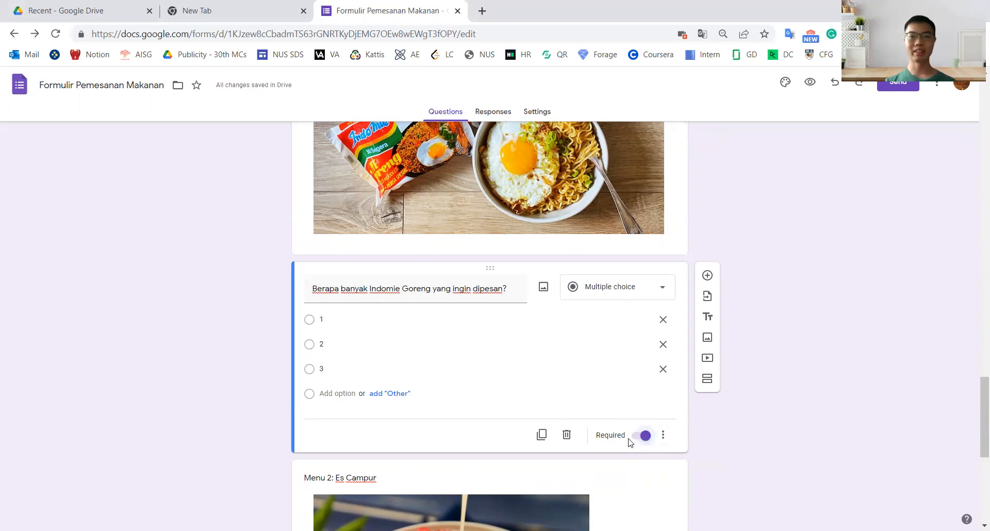
Turn on going to a section based on the answer for the Sub Tim question.
{"action": "scroll", "coordinate": [630, 442], "scroll_direction": "down", "scroll_amount": 3}
{"action": "scroll", "coordinate": [632, 416], "scroll_direction": "up", "scroll_amount": 8}
{"action": "scroll", "coordinate": [601, 364], "scroll_direction": "up", "scroll_amount": 10}
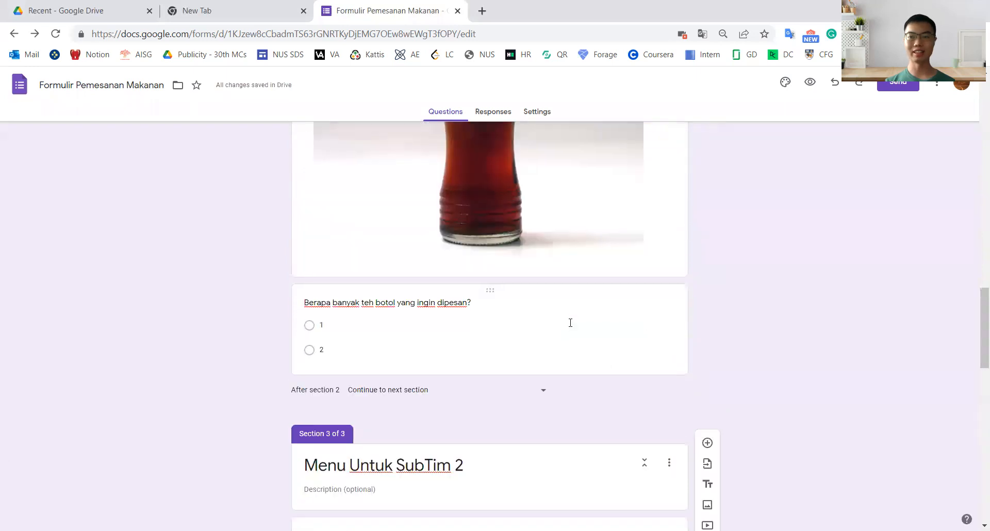
{"action": "scroll", "coordinate": [517, 249], "scroll_direction": "up", "scroll_amount": 15}
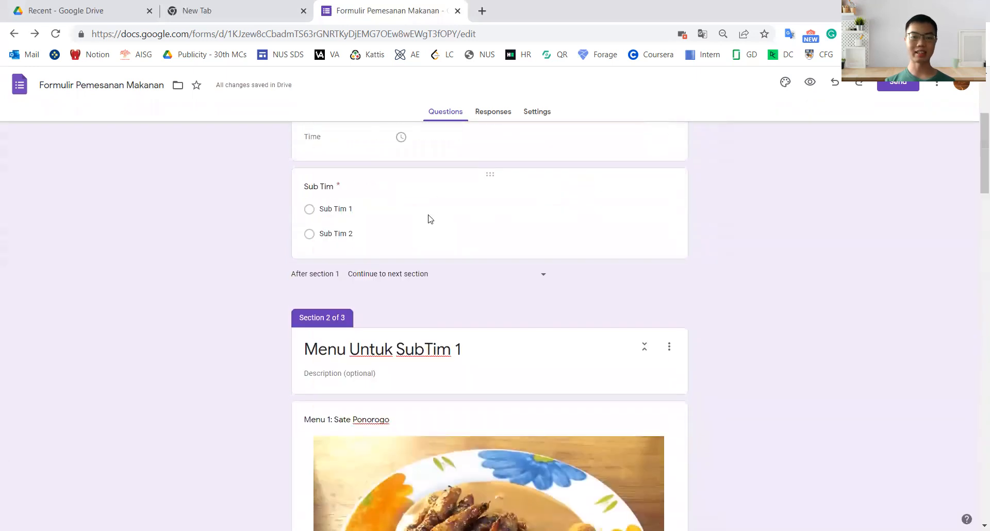
{"action": "scroll", "coordinate": [303, 231], "scroll_direction": "up", "scroll_amount": 1}
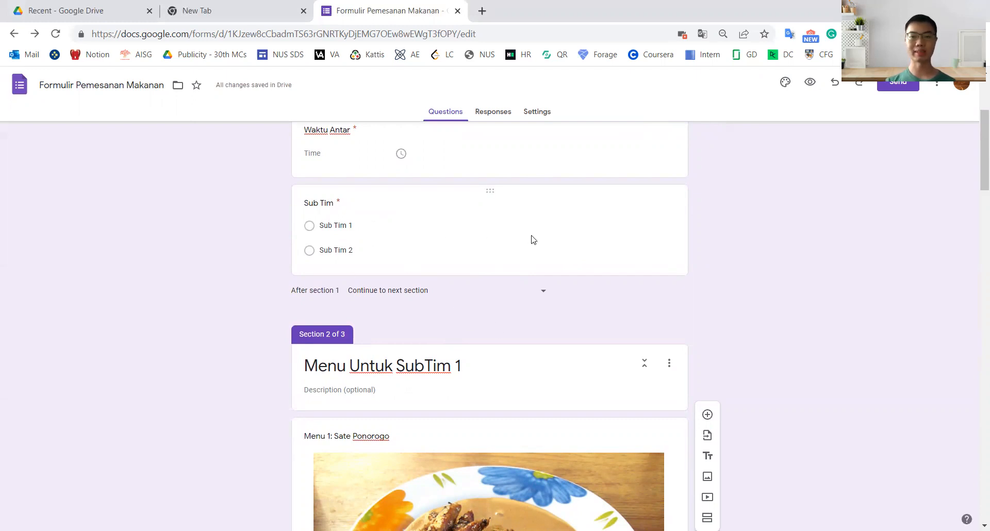
{"action": "left_click", "coordinate": [553, 247]}
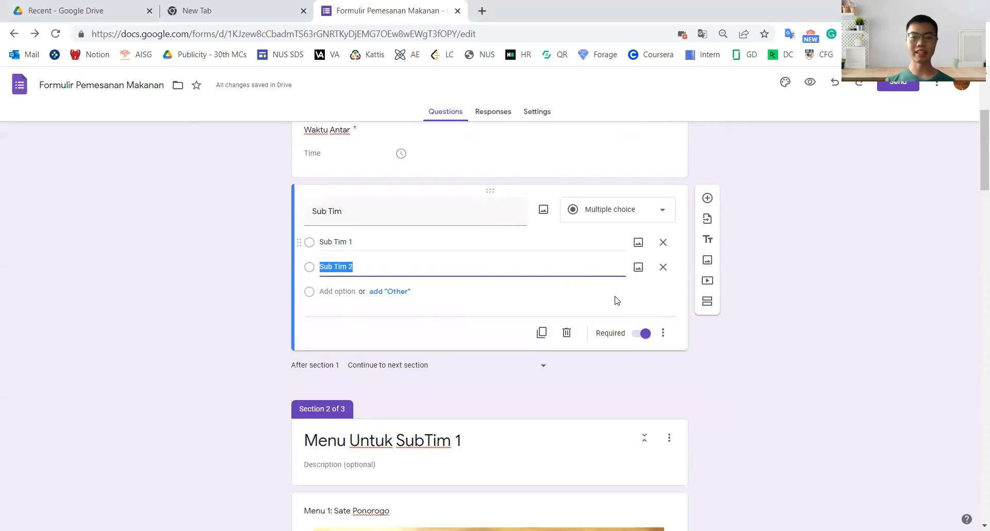
{"action": "left_click", "coordinate": [664, 335]}
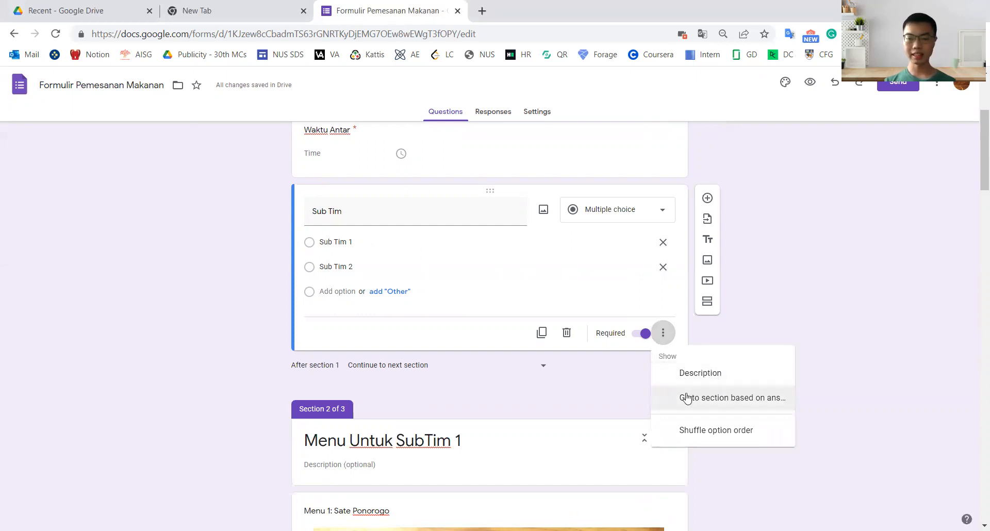
{"action": "left_click", "coordinate": [751, 406]}
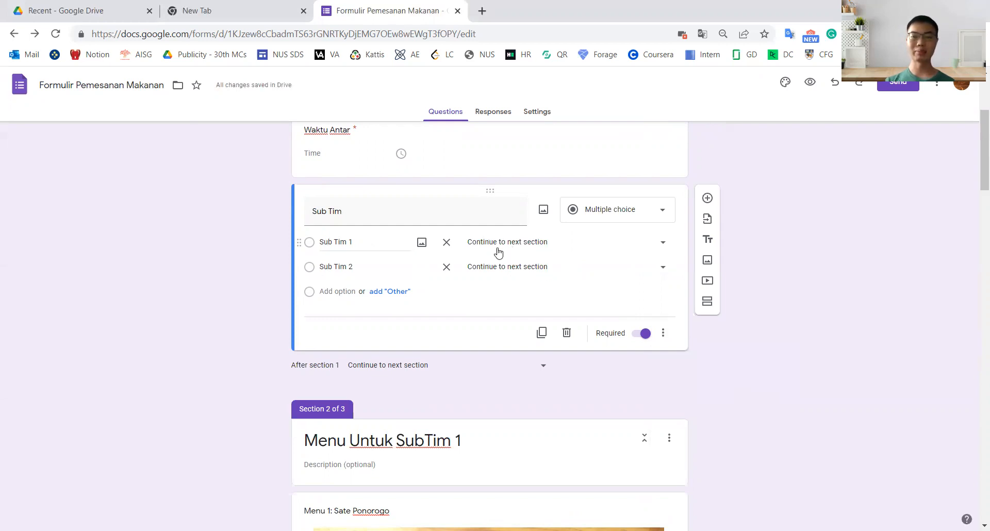
Route the Sub Tim 1 answer to section 2 (Menu Untuk SubTim 1) and Sub Tim 2 to section 3 (Menu Untuk SubTim 2).
{"action": "left_click", "coordinate": [548, 252]}
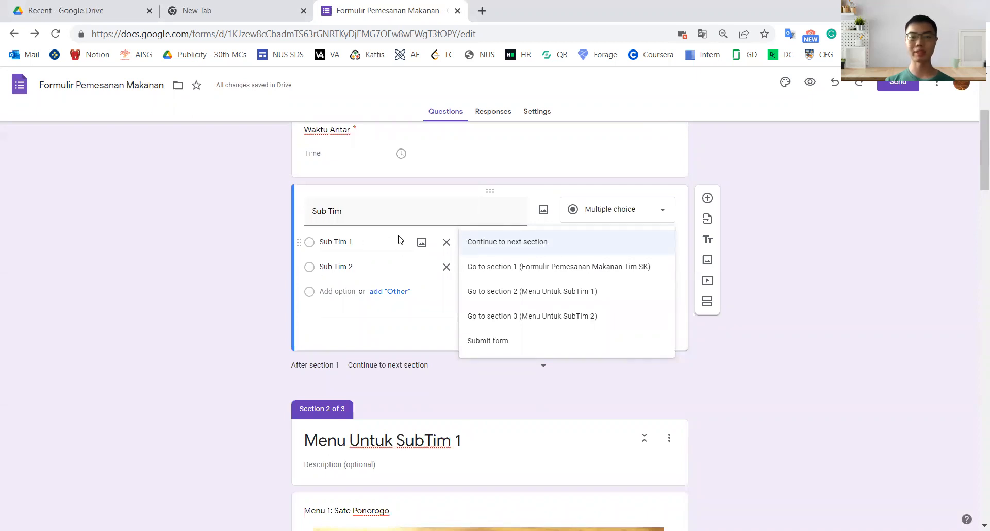
{"action": "left_click", "coordinate": [499, 292]}
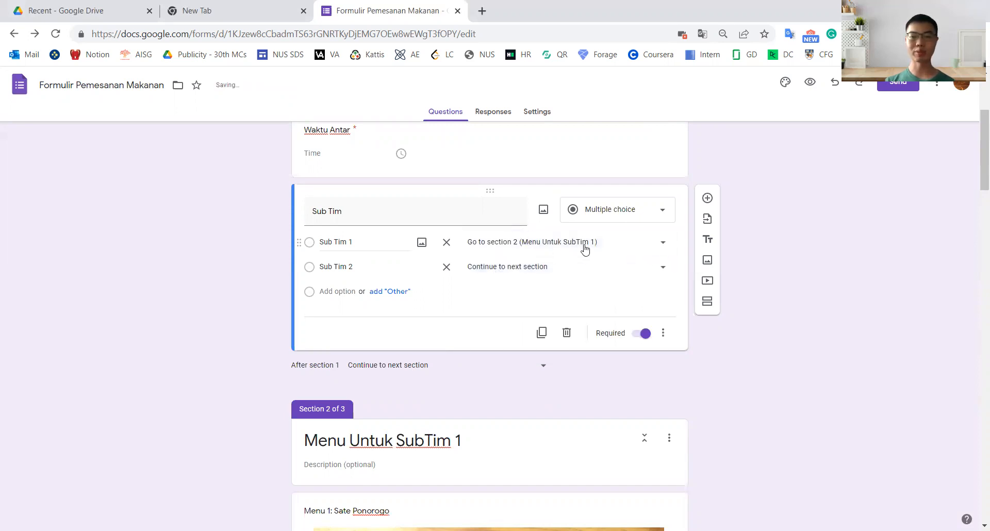
{"action": "left_click", "coordinate": [507, 271]}
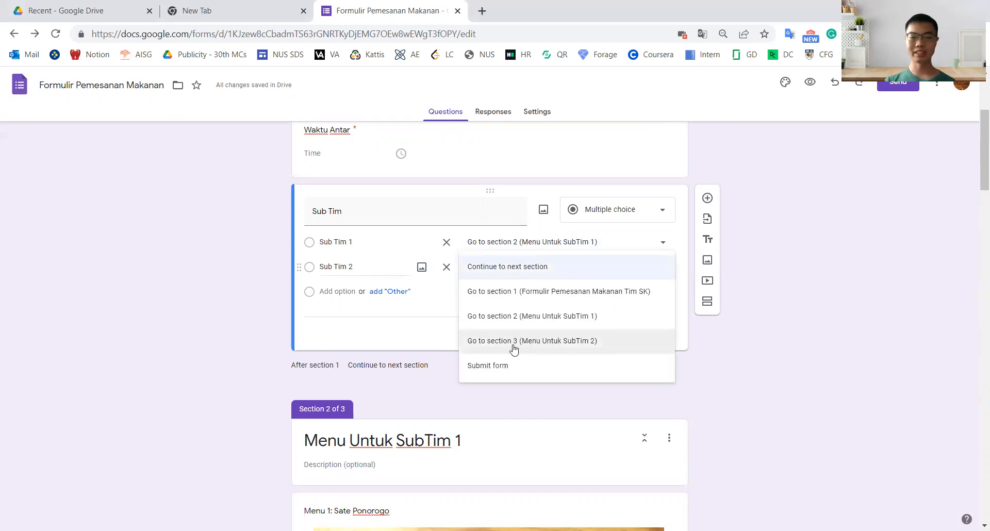
{"action": "left_click", "coordinate": [543, 342]}
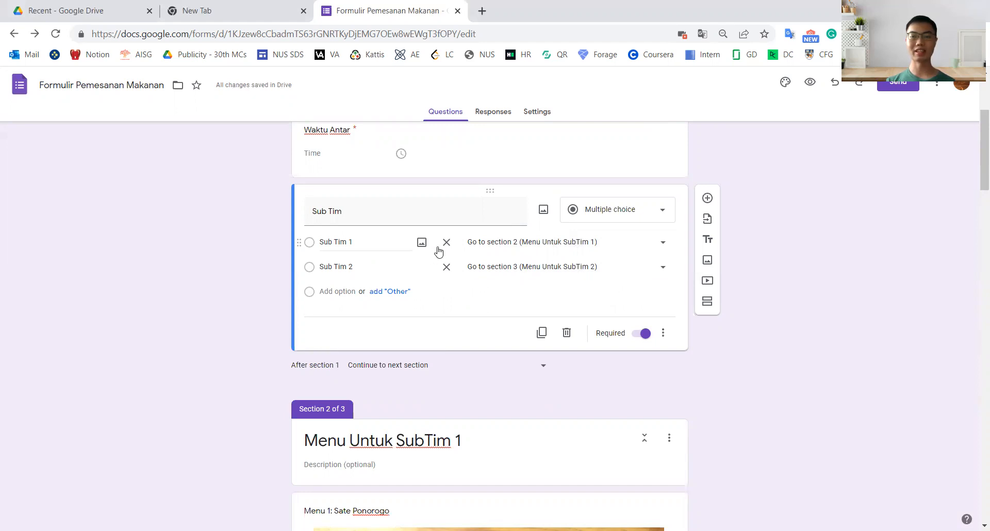
Set the form to submit after section 2, the Menu Untuk SubTim 1 section.
{"action": "scroll", "coordinate": [552, 240], "scroll_direction": "down", "scroll_amount": 1}
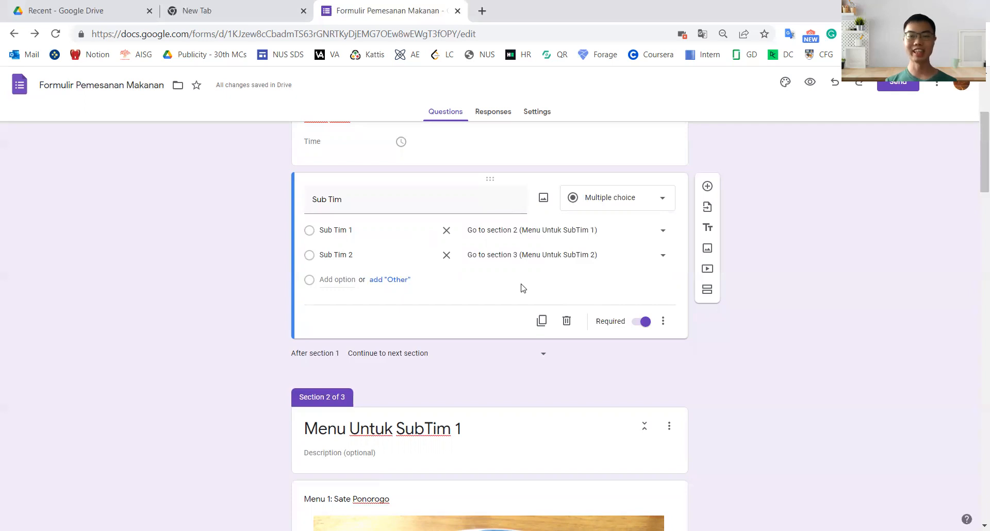
{"action": "scroll", "coordinate": [418, 309], "scroll_direction": "down", "scroll_amount": 1}
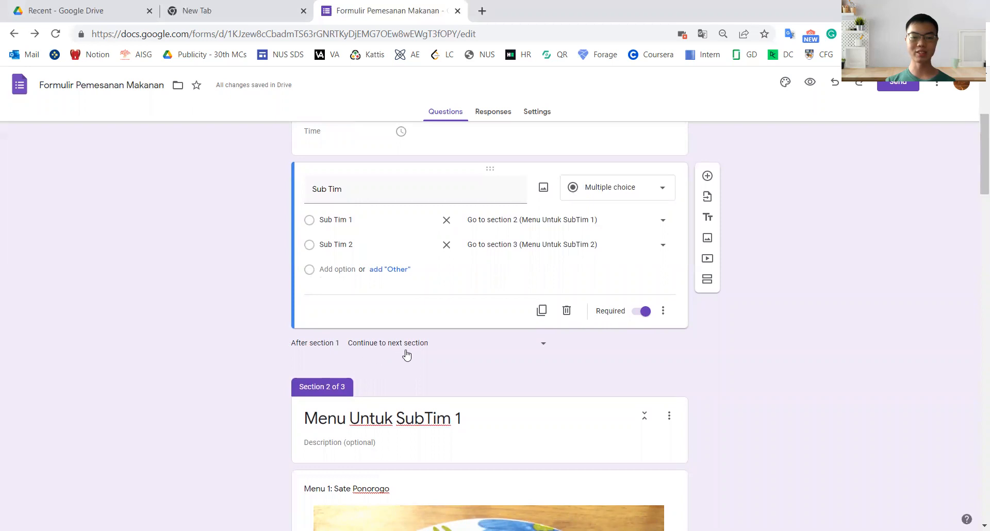
{"action": "scroll", "coordinate": [433, 344], "scroll_direction": "down", "scroll_amount": 4}
{"action": "scroll", "coordinate": [277, 303], "scroll_direction": "down", "scroll_amount": 15}
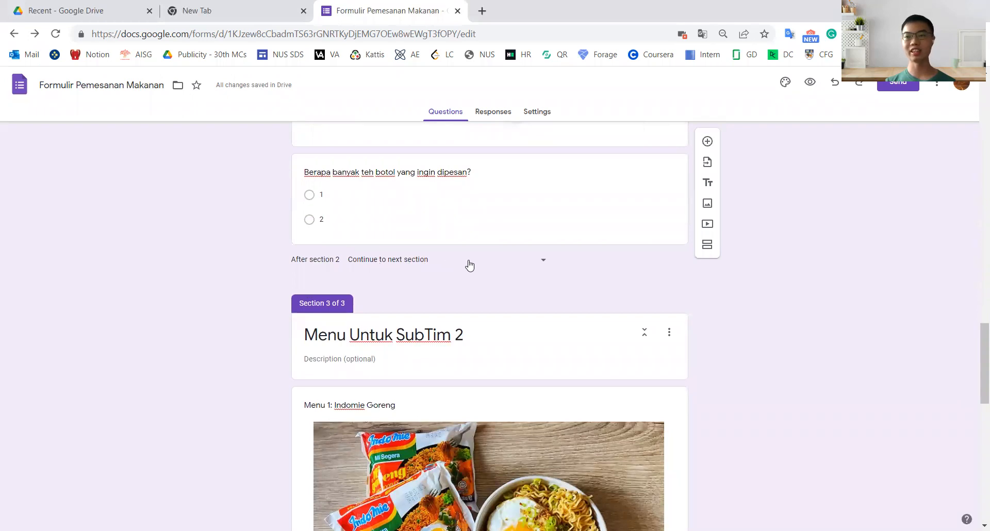
{"action": "left_click", "coordinate": [379, 260]}
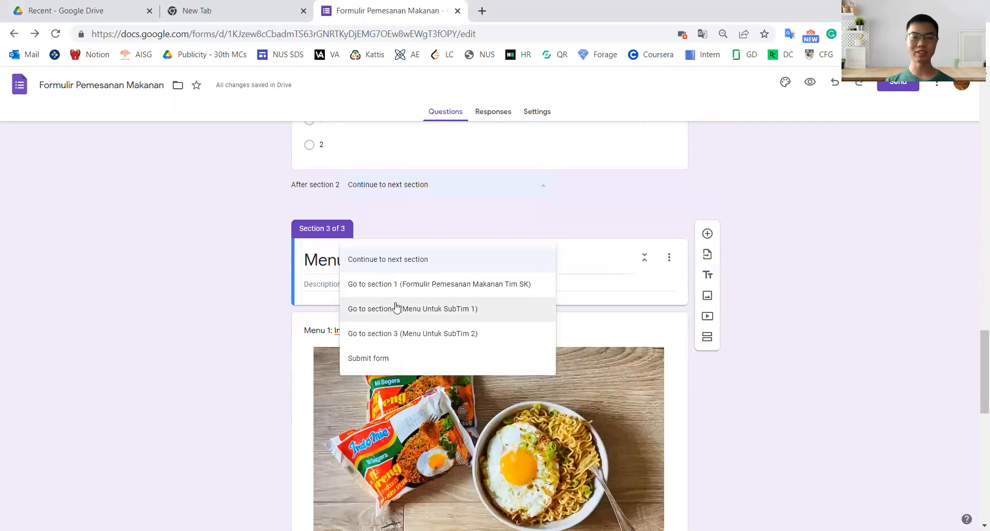
{"action": "left_click", "coordinate": [394, 359]}
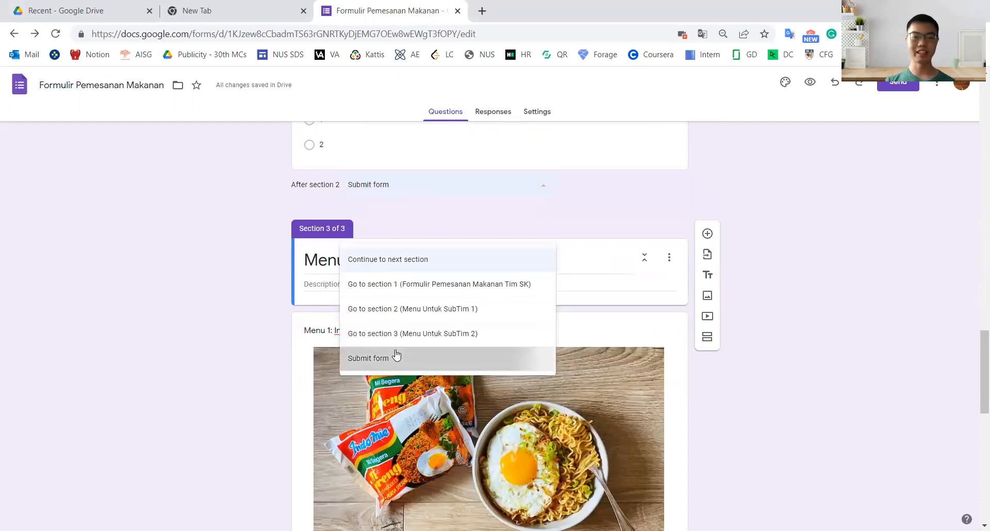
{"action": "scroll", "coordinate": [376, 202], "scroll_direction": "up", "scroll_amount": 1}
{"action": "scroll", "coordinate": [376, 202], "scroll_direction": "up", "scroll_amount": 1}
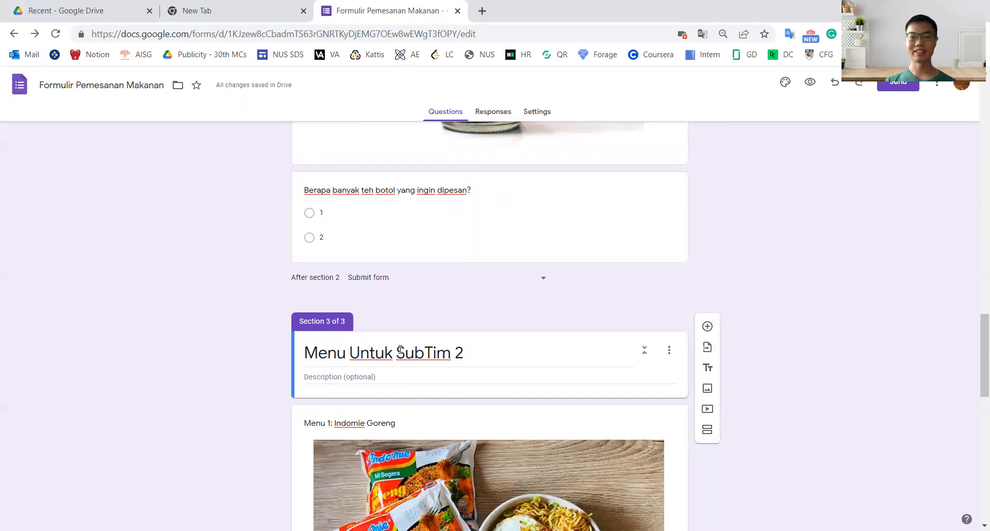
{"action": "scroll", "coordinate": [285, 239], "scroll_direction": "up", "scroll_amount": 9}
{"action": "scroll", "coordinate": [294, 221], "scroll_direction": "up", "scroll_amount": 10}
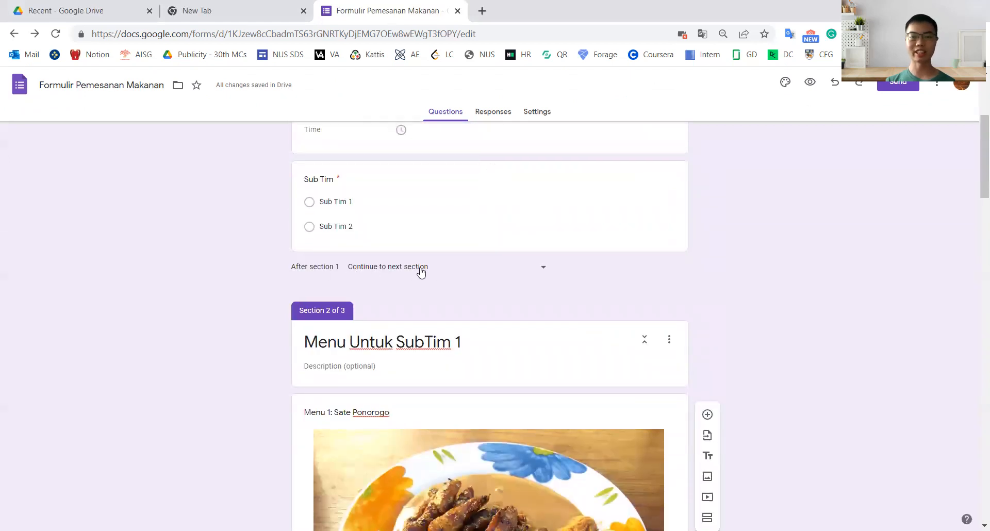
{"action": "scroll", "coordinate": [309, 196], "scroll_direction": "up", "scroll_amount": 1}
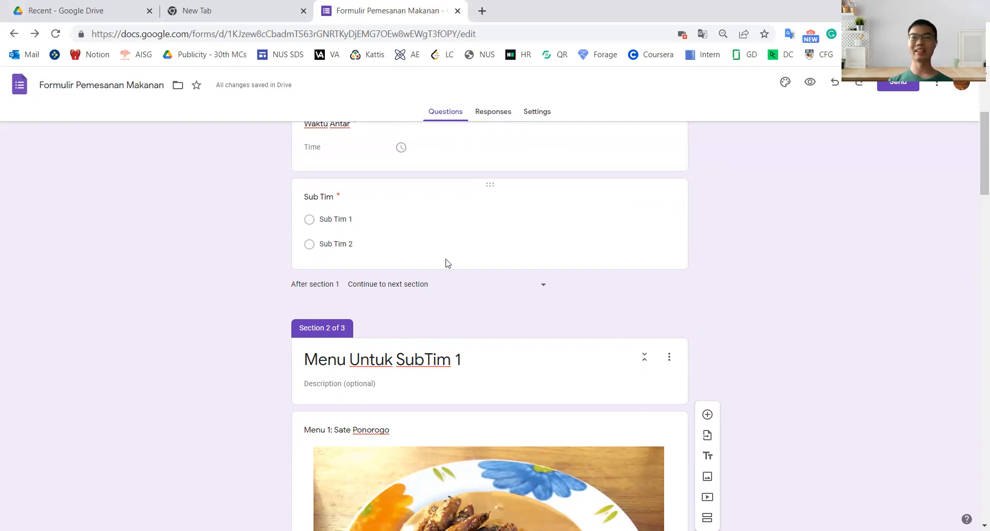
{"action": "scroll", "coordinate": [450, 262], "scroll_direction": "up", "scroll_amount": 4}
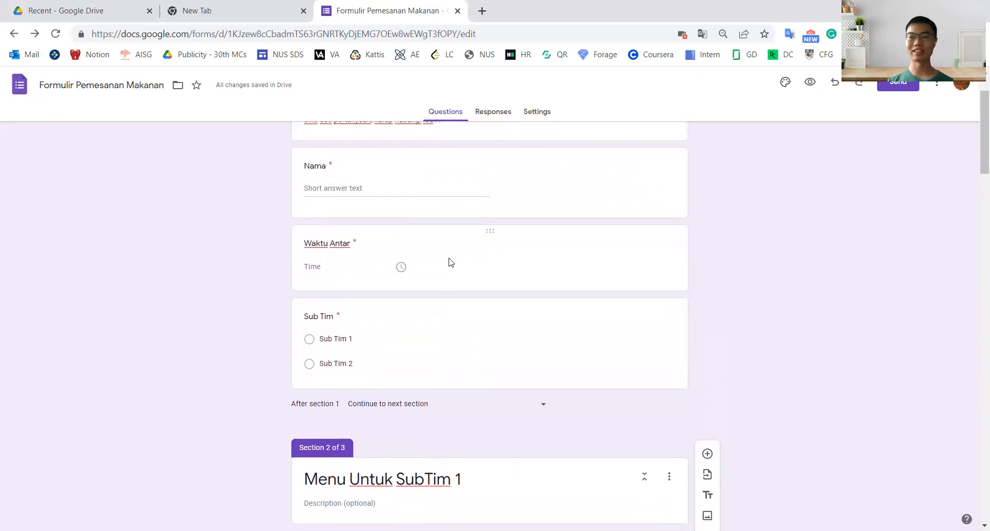